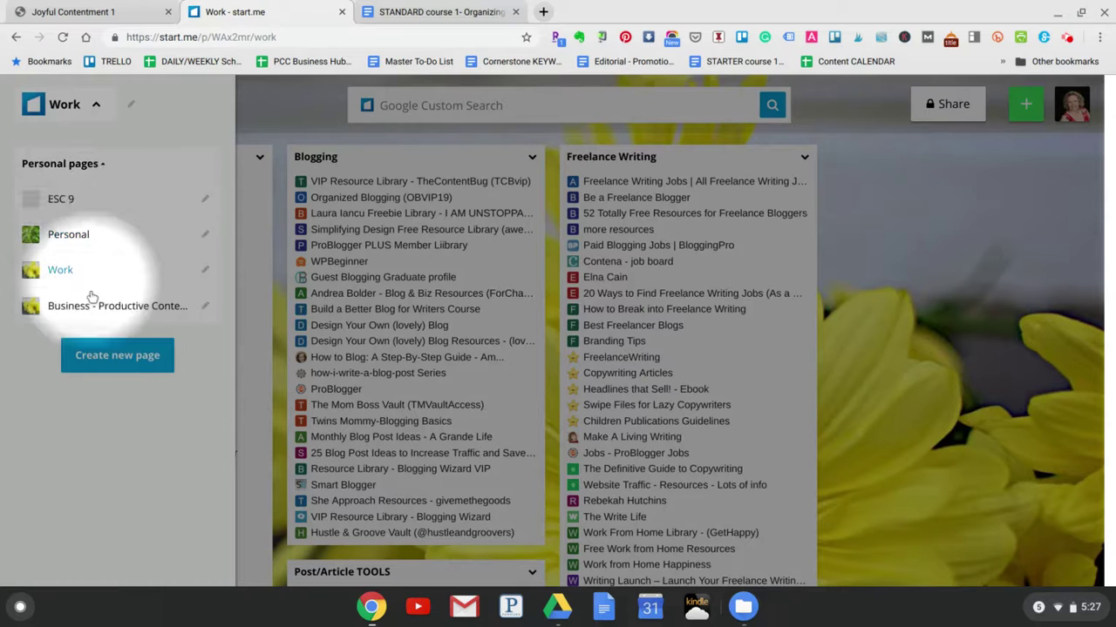
Step: View the Business - Productive Content Creators page and the Personal page, finishing on the Business page
click(94, 305)
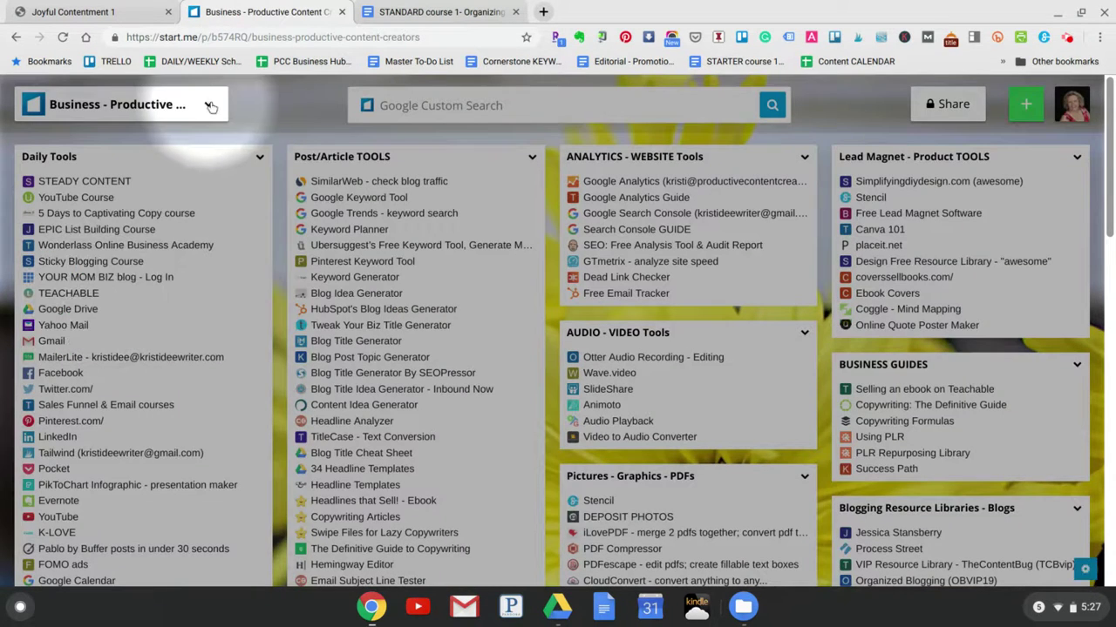
click(209, 106)
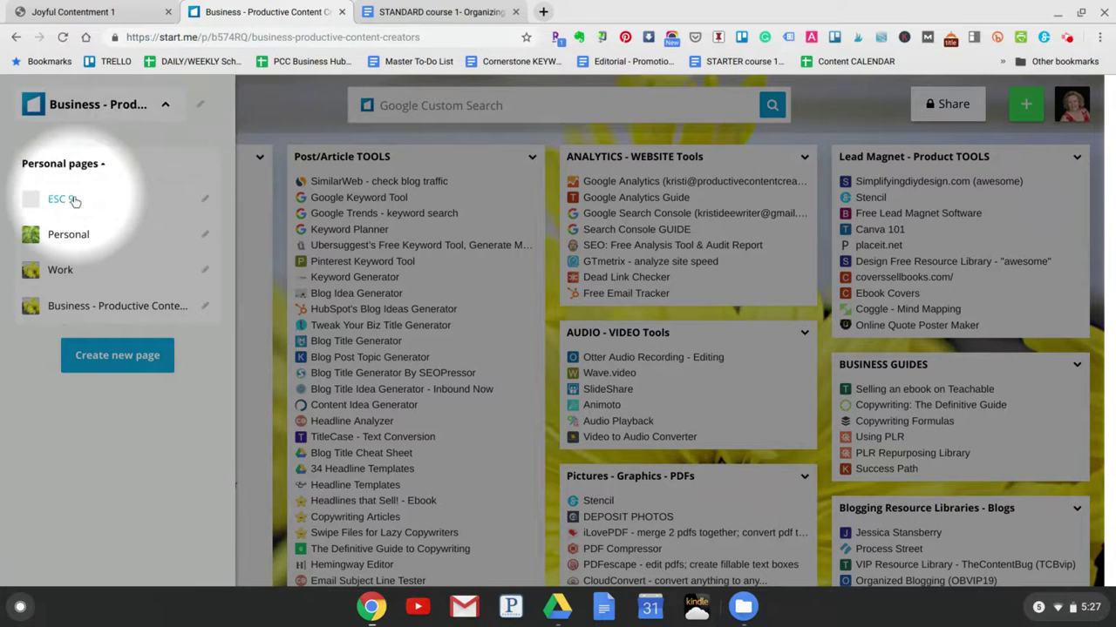
click(66, 236)
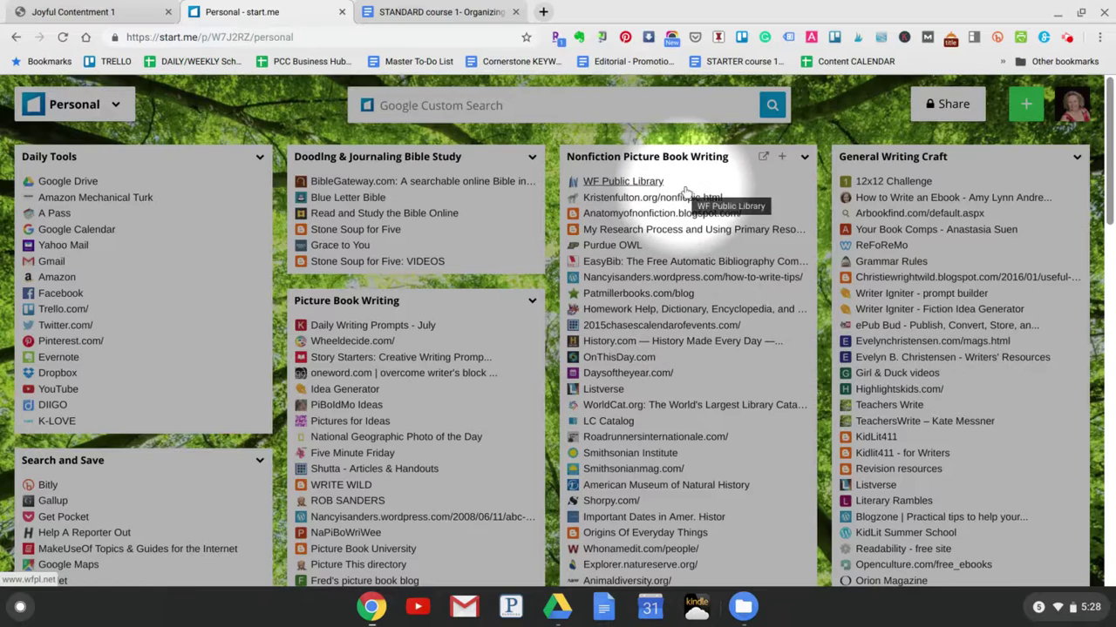
click(118, 104)
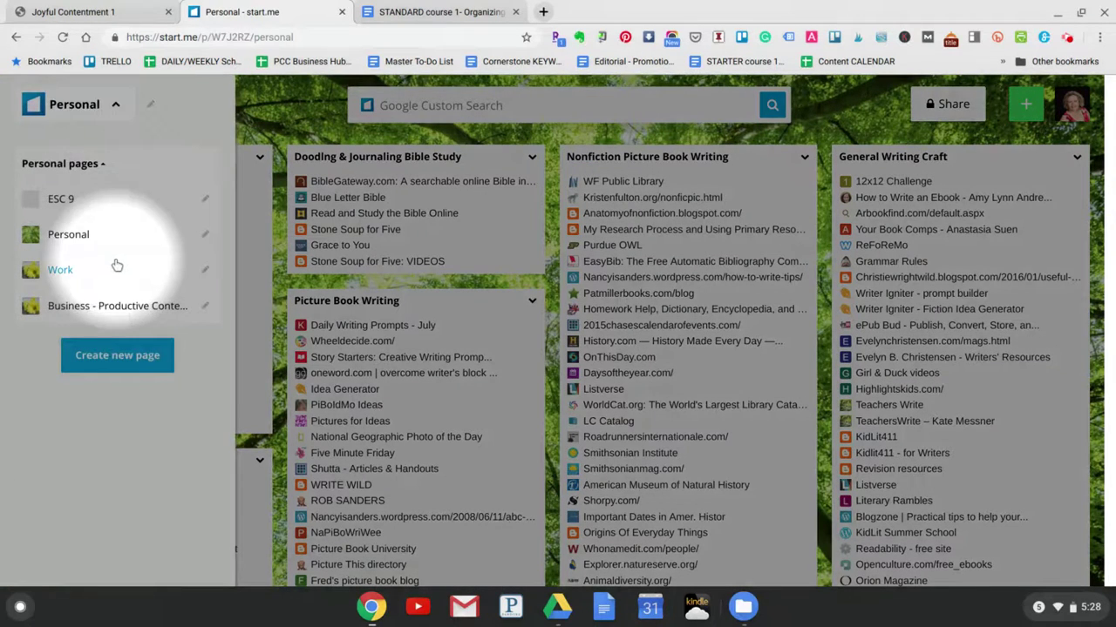
click(172, 307)
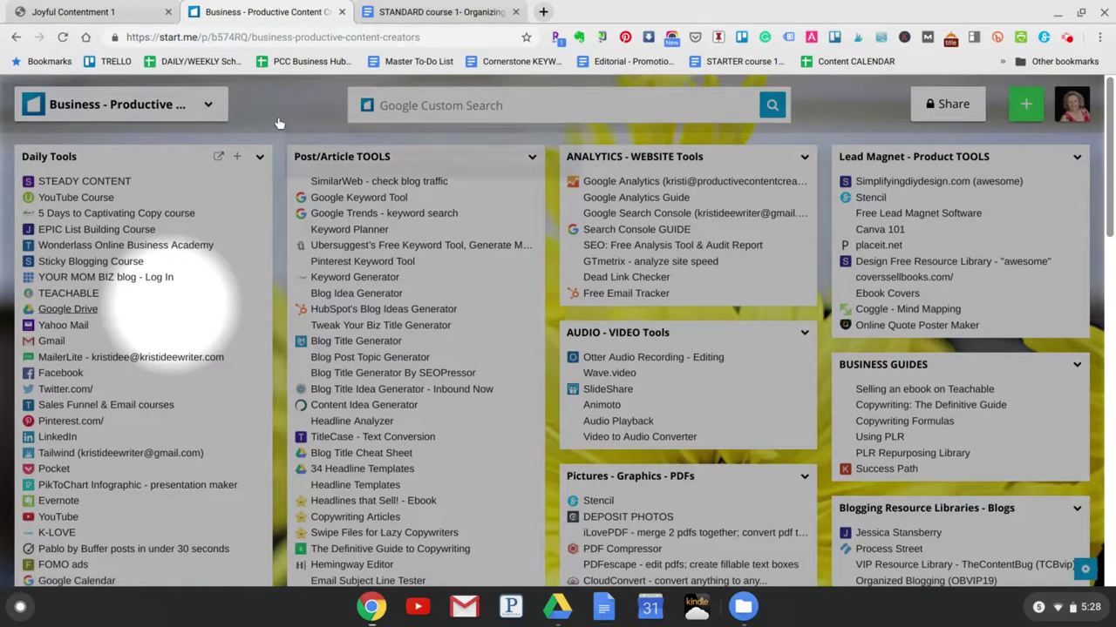
Step: Open the Business page's layout settings and shorten its title to Productive Content Creators
click(209, 106)
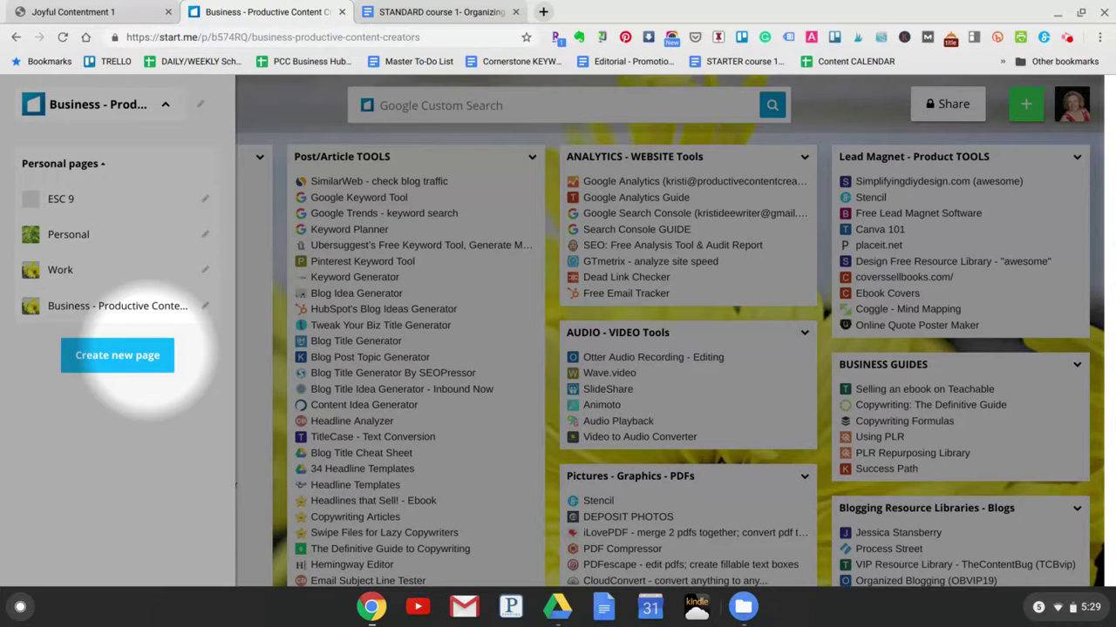
click(205, 307)
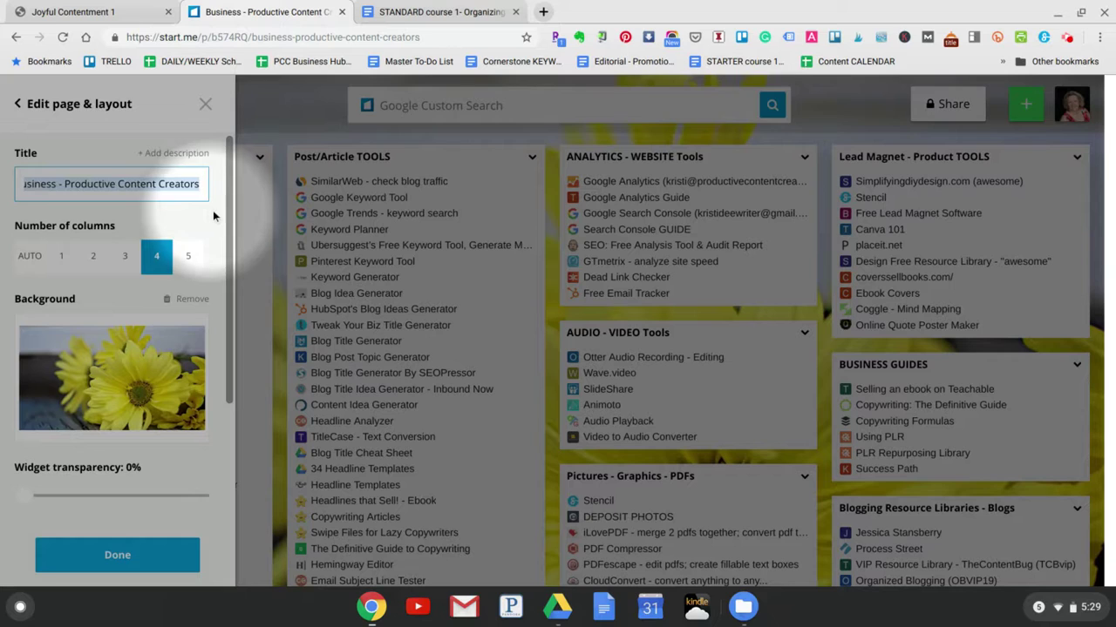
click(64, 184)
key(BackSpace)
key(BackSpace)
key(BackSpace)
key(BackSpace)
key(BackSpace)
key(BackSpace)
key(BackSpace)
key(BackSpace)
key(BackSpace)
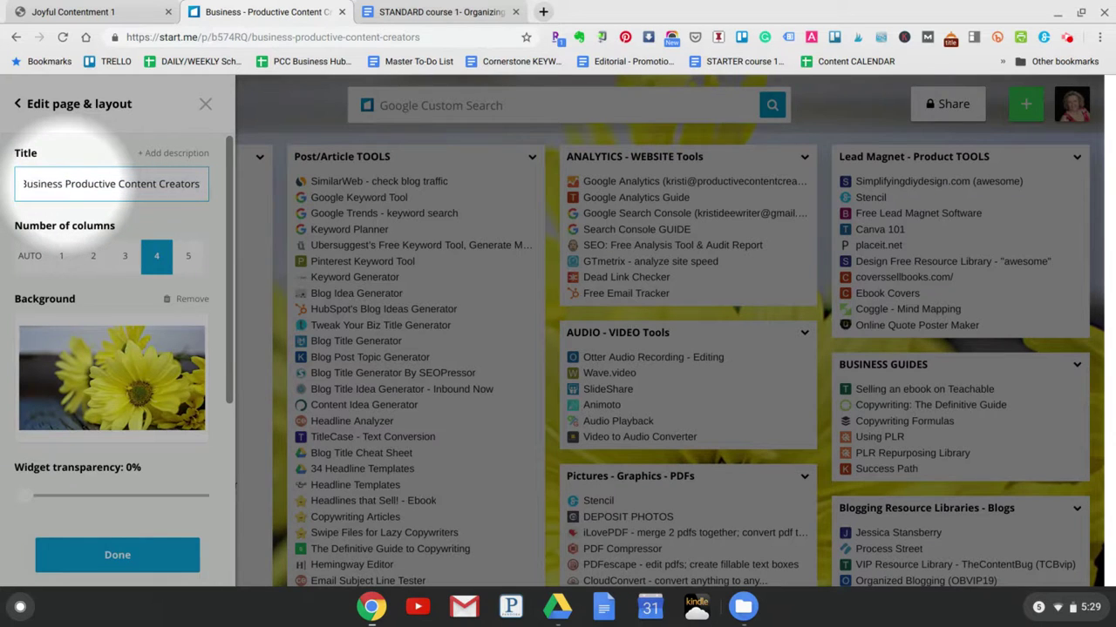
key(BackSpace)
key(BackSpace)
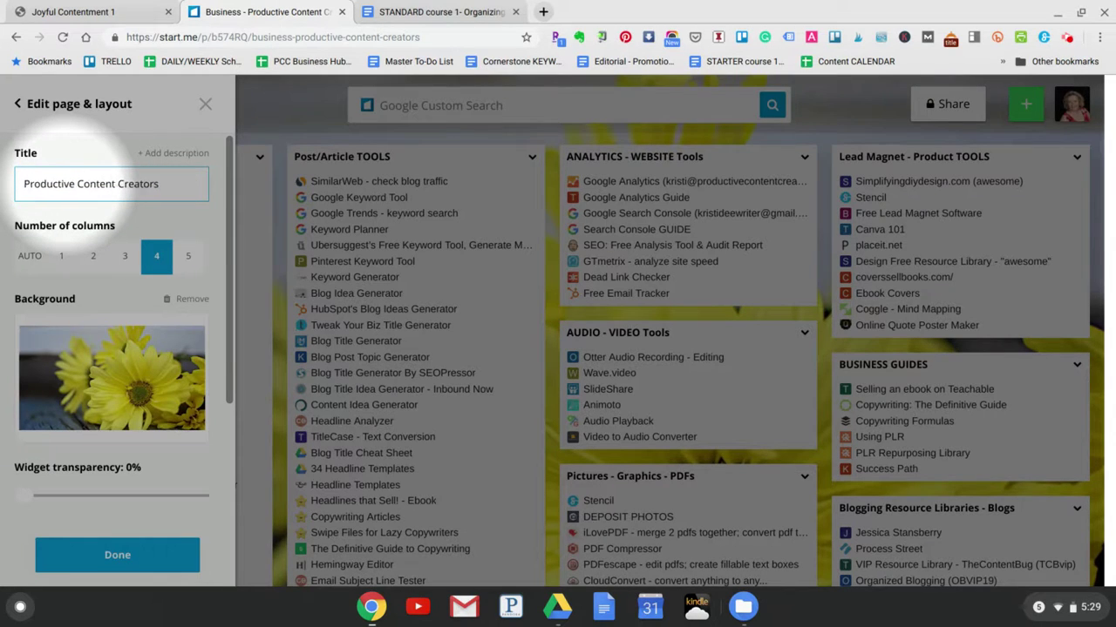
click(185, 204)
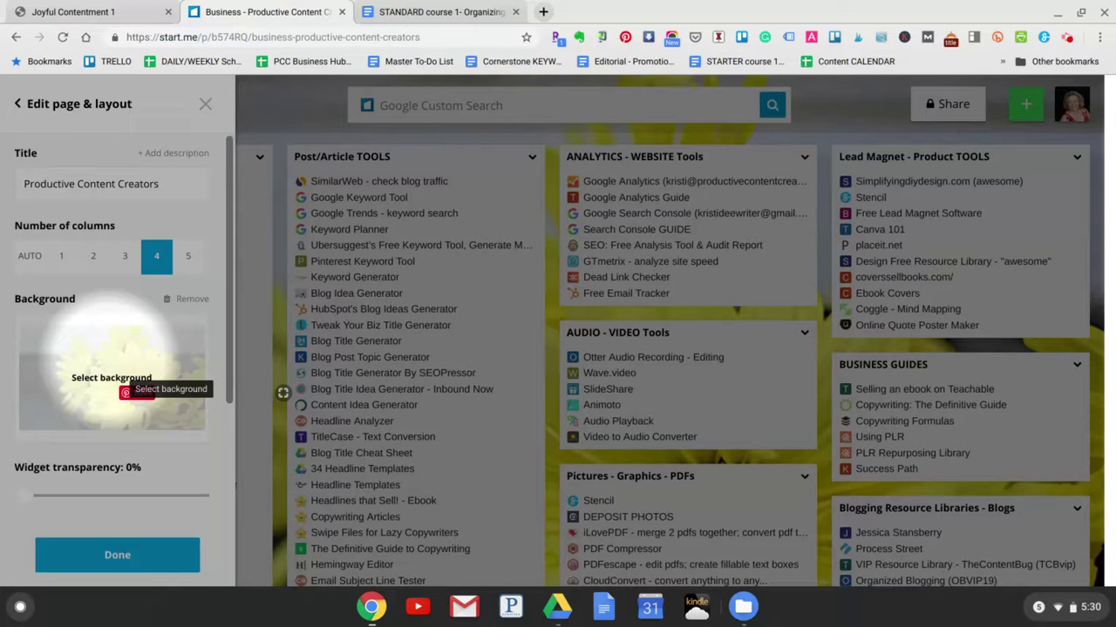
Step: Look through the background color and image choices for the page, keeping the current flower background
click(112, 366)
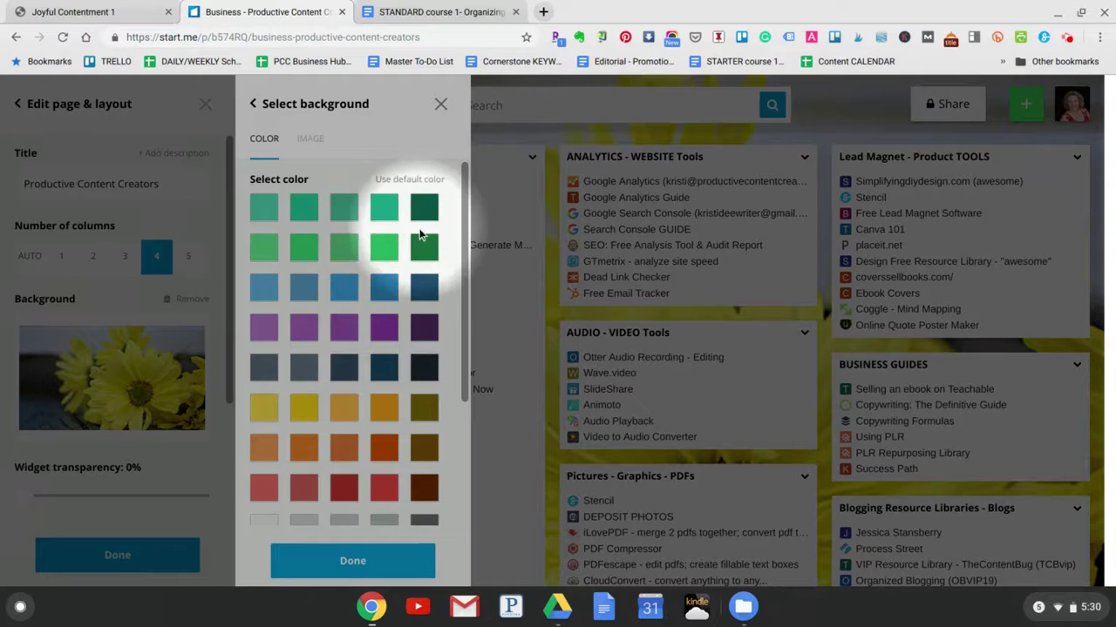
click(312, 139)
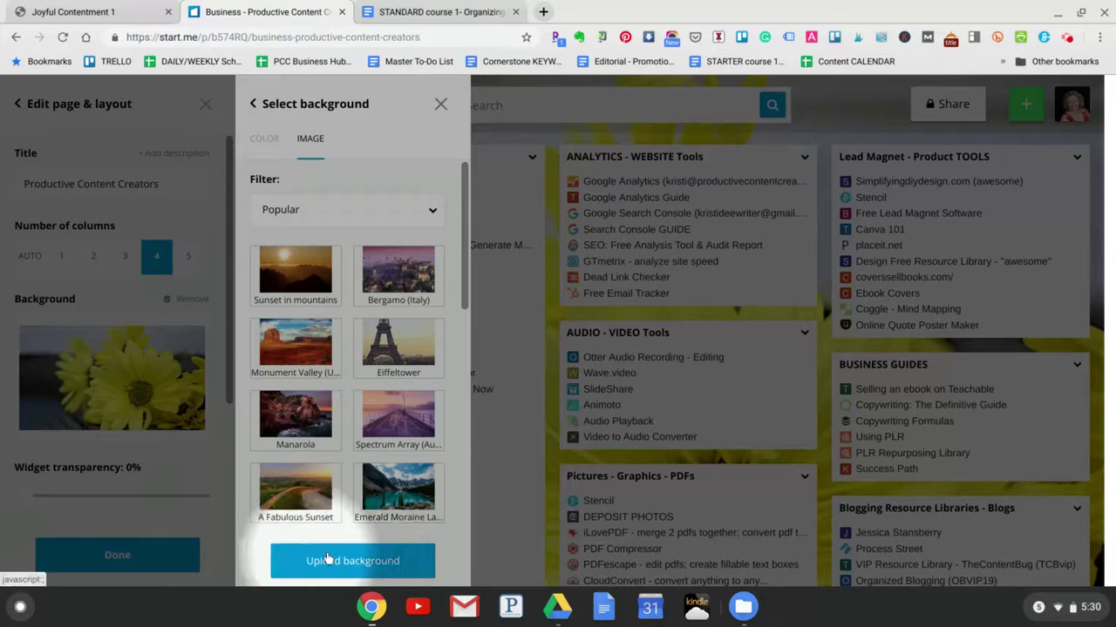
click(266, 141)
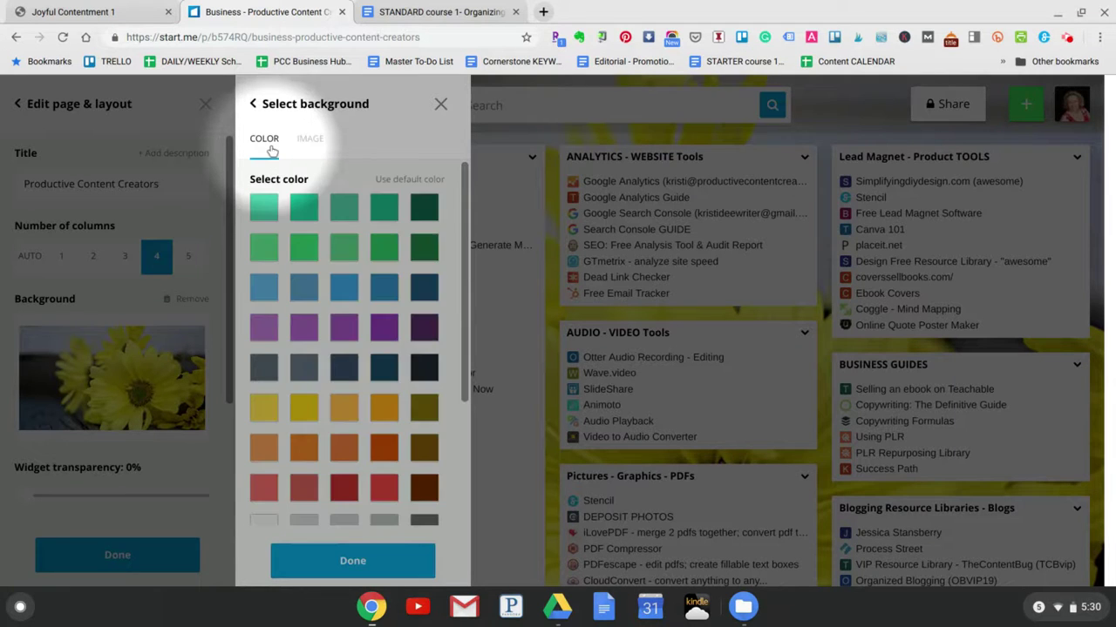
scroll(349, 366, down, 3)
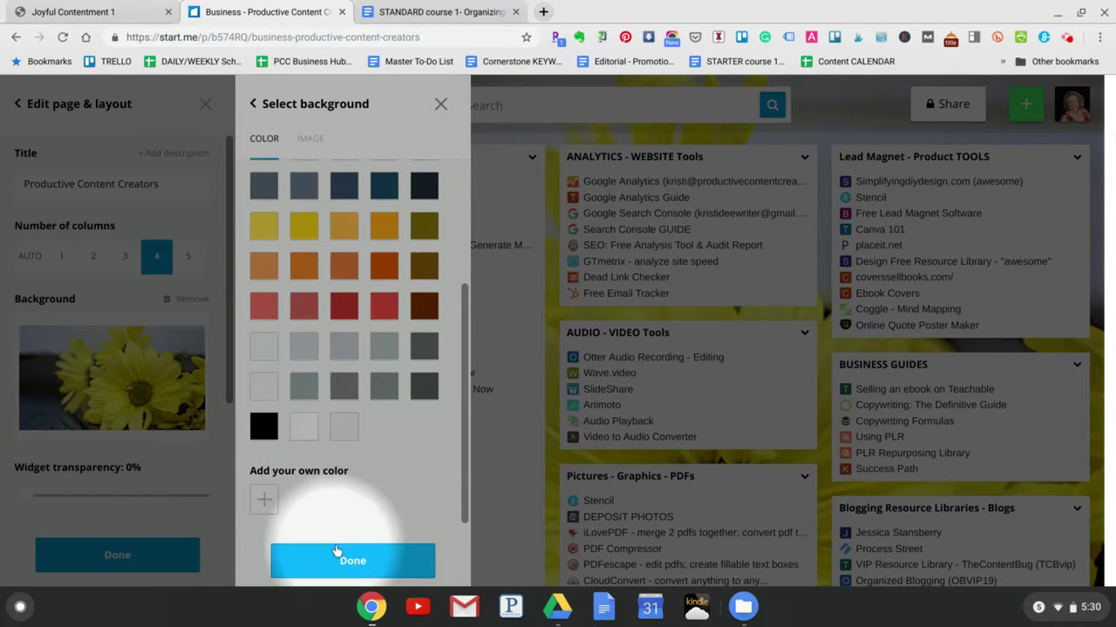
click(352, 562)
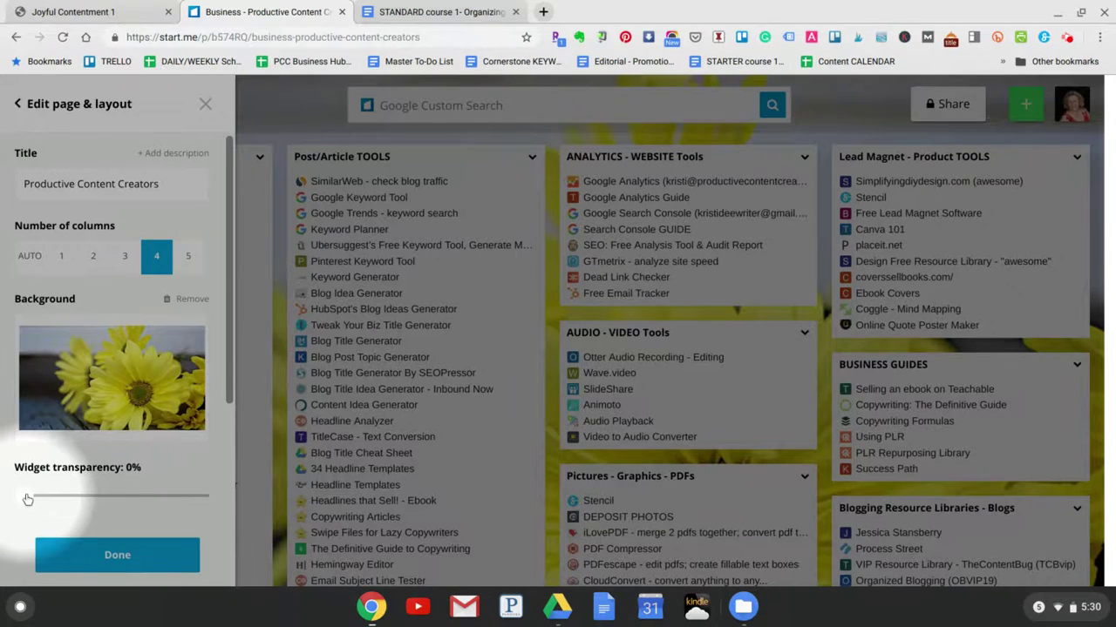
Step: Try a widget transparency of 90%, set it back to 0%, and save the page settings
drag(47, 497, 184, 502)
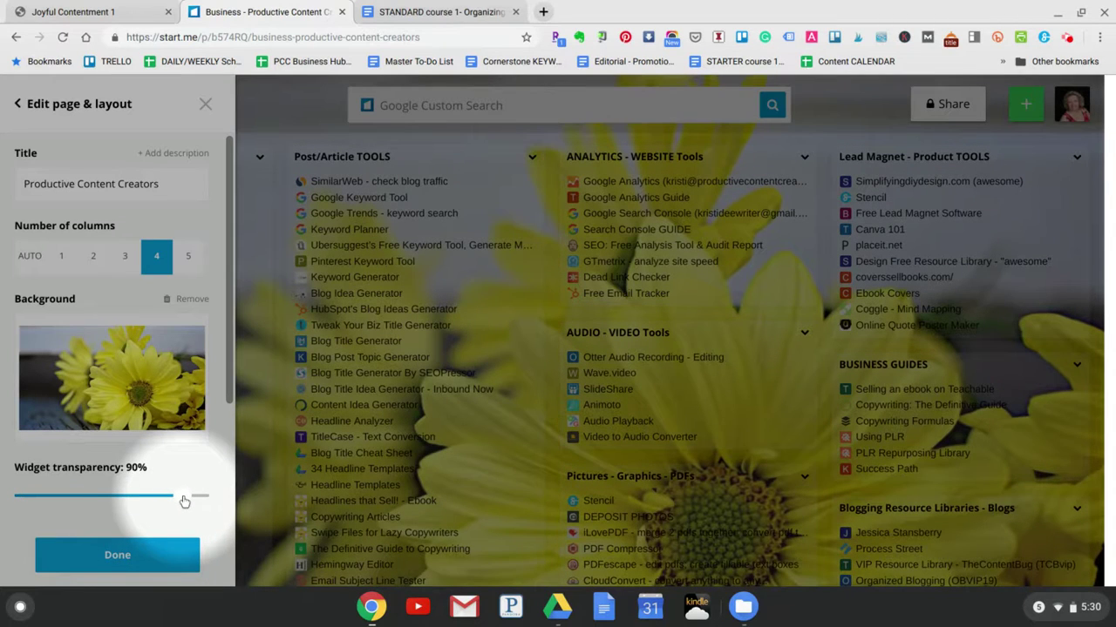
drag(182, 502, 4, 489)
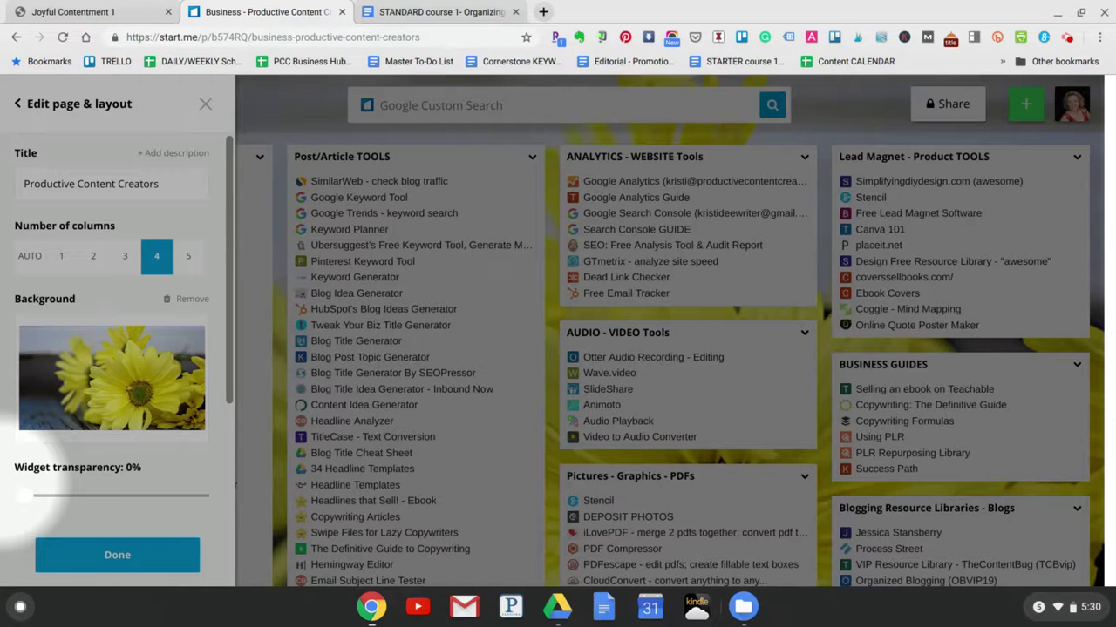
click(110, 558)
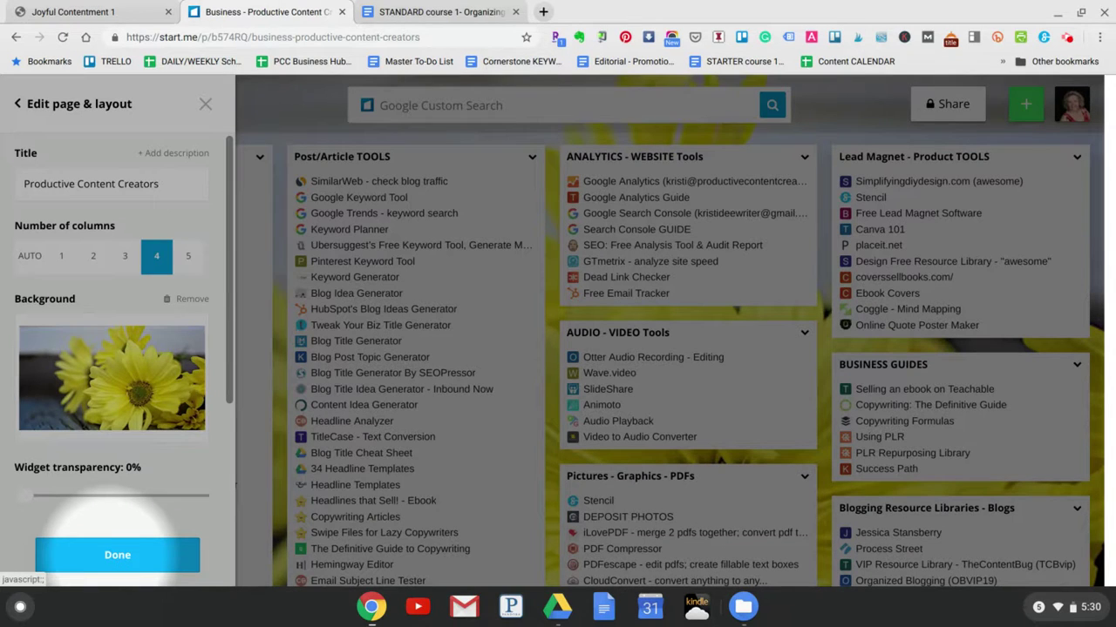
click(113, 556)
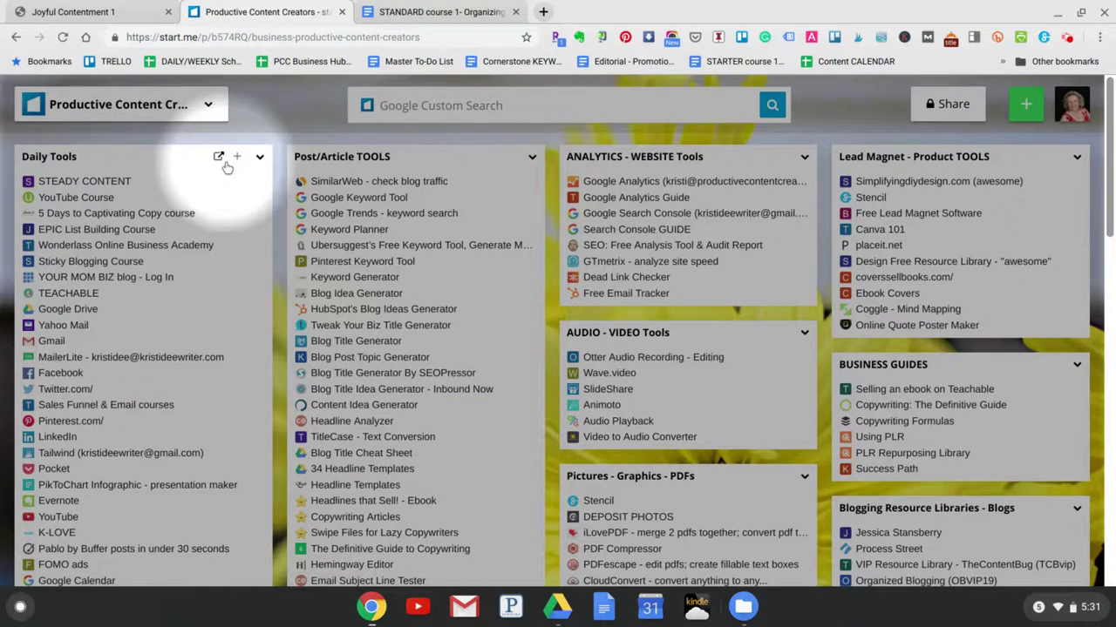
Step: Open the Google Drive and TEACHABLE links from Daily Tools one after the other, closing each opened tab
click(200, 308)
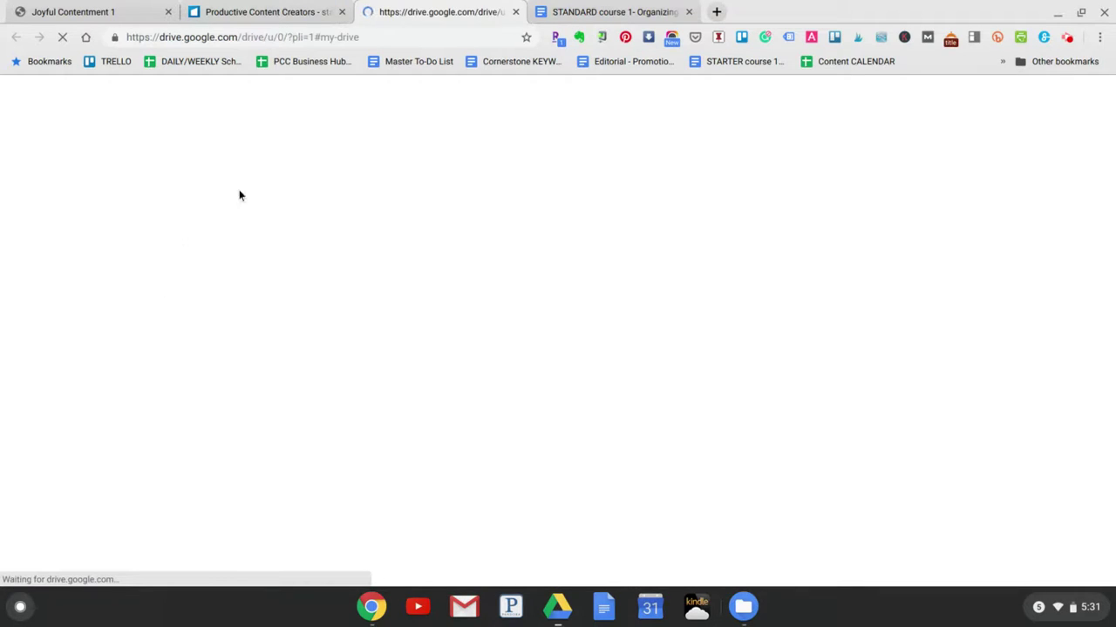
click(515, 12)
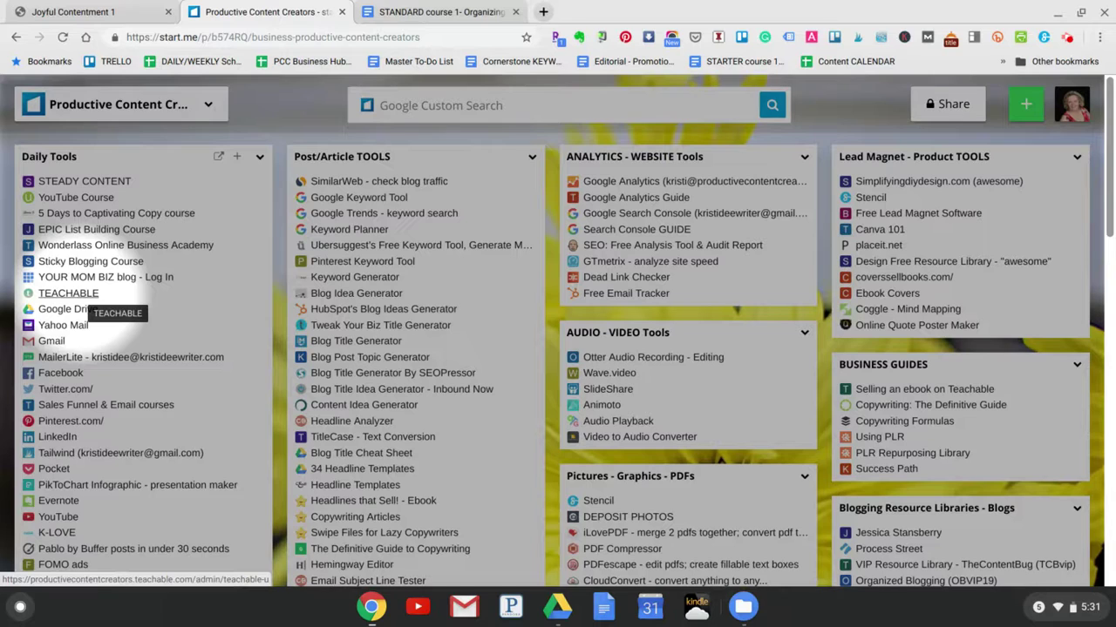
click(72, 296)
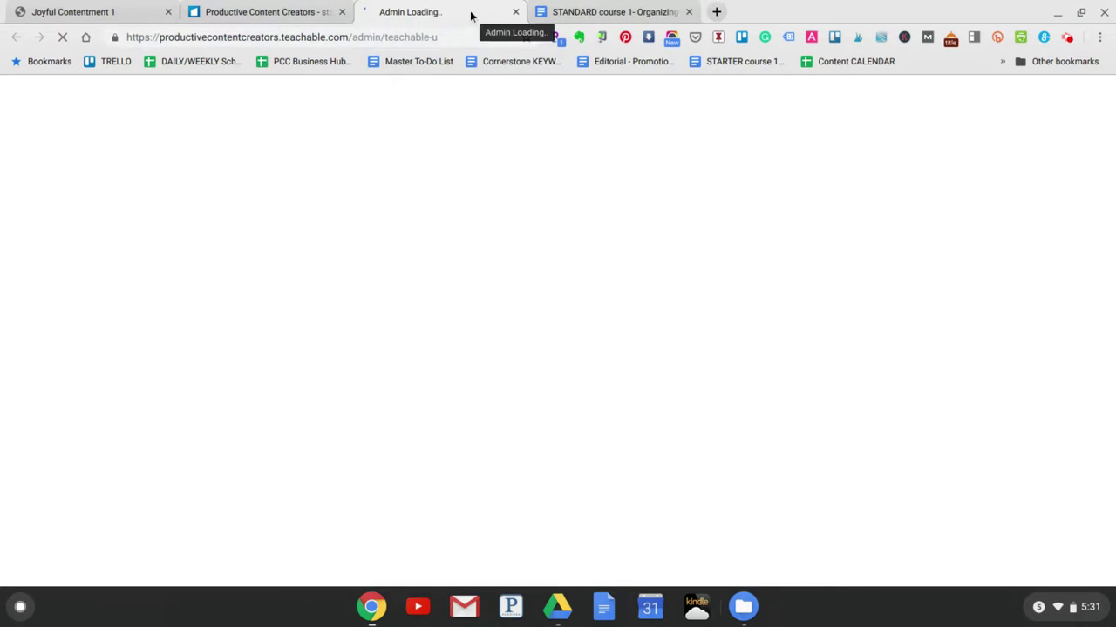
click(282, 12)
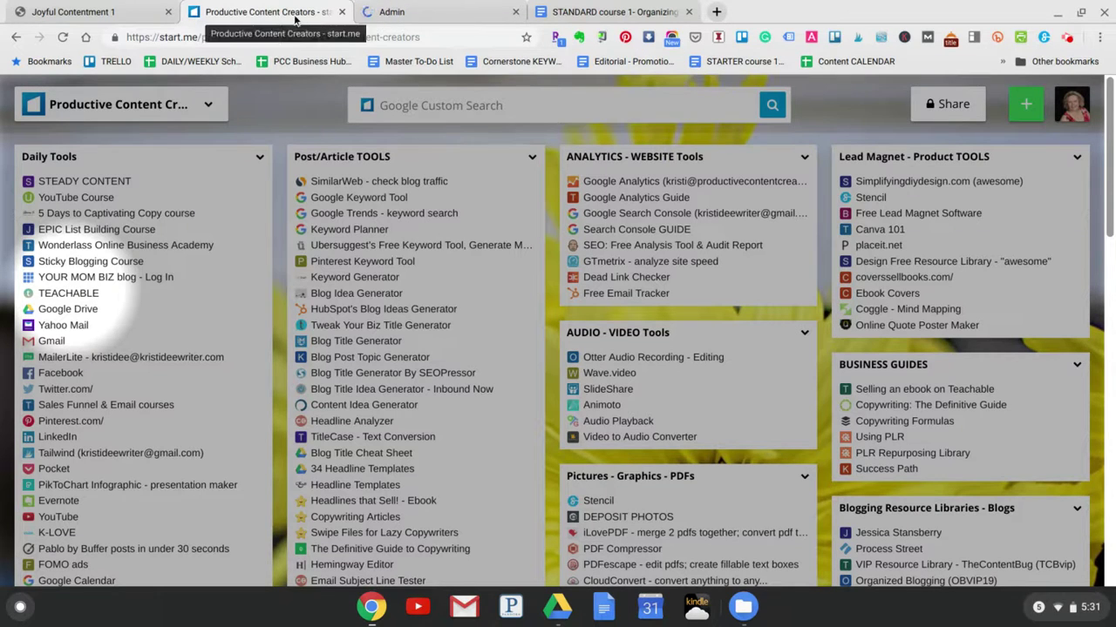
click(450, 14)
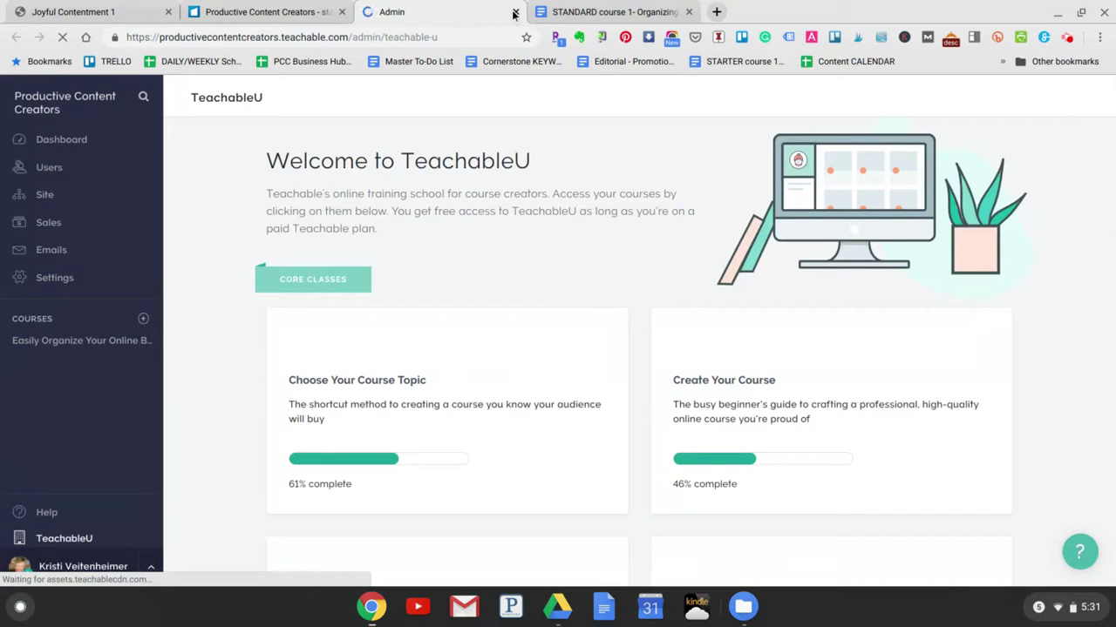
key(ctrl+w)
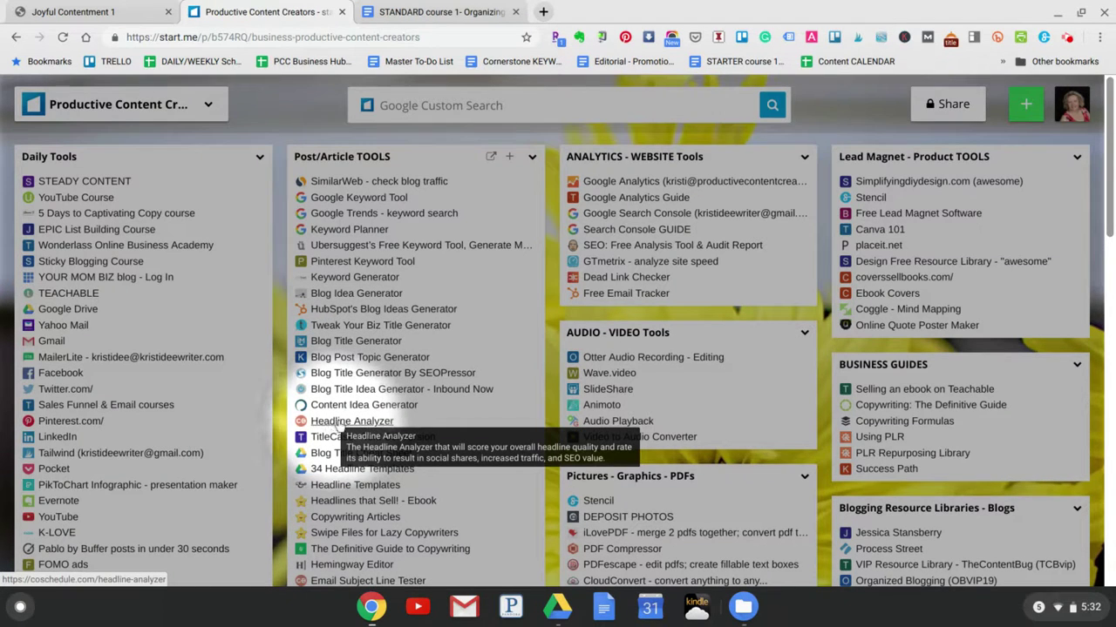
Step: Open the Email Subject Line Tester from the Post/Article TOOLS widget, view it, and close its tab
scroll(323, 423, down, 4)
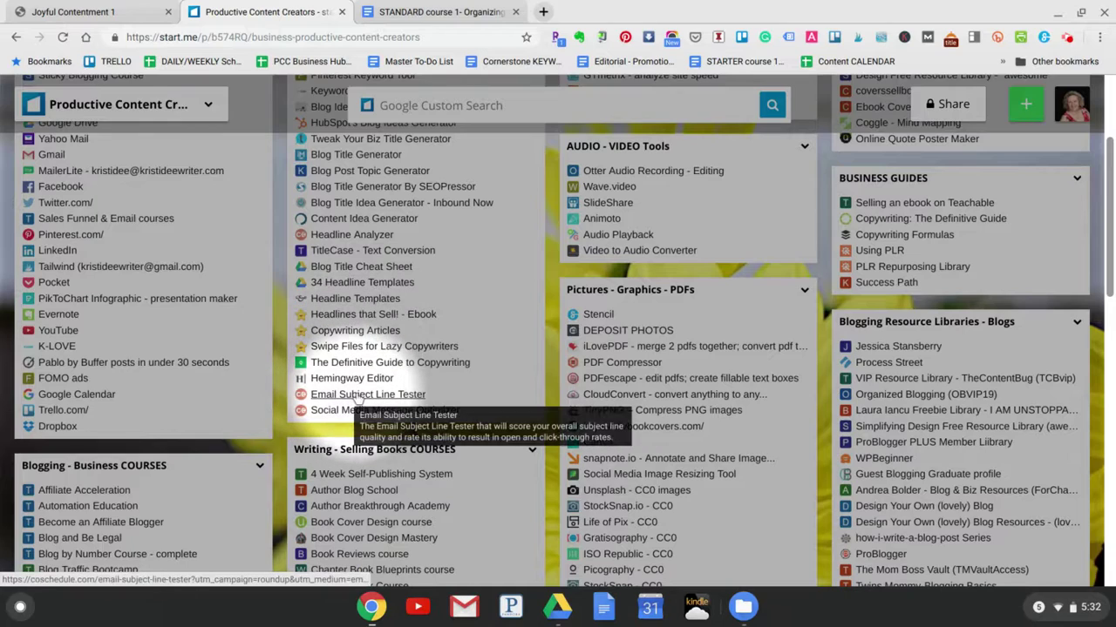
scroll(362, 399, up, 3)
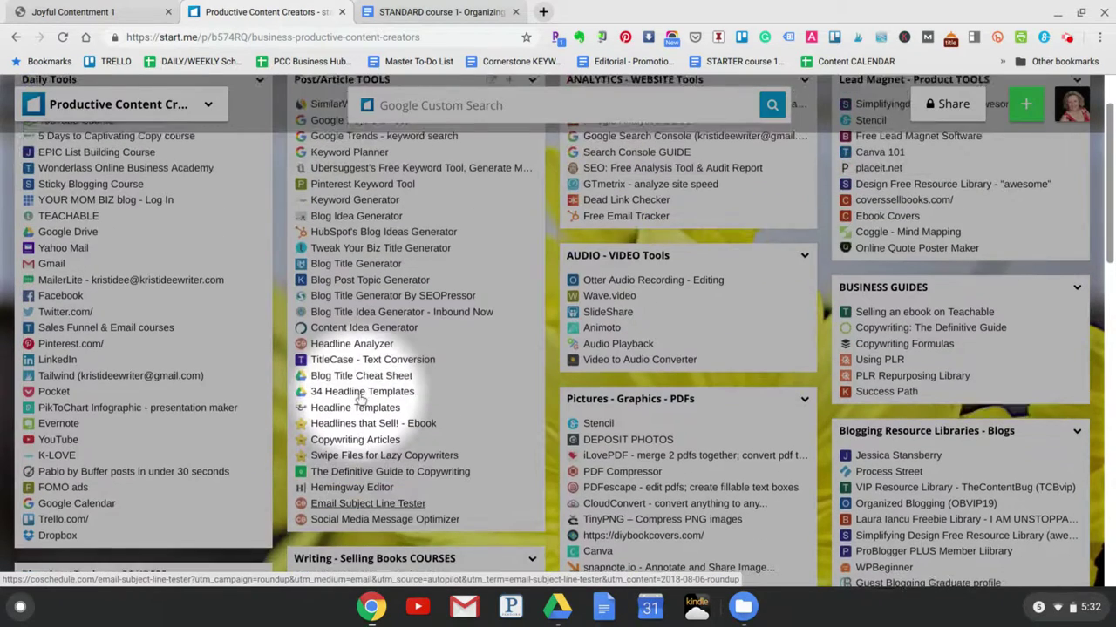
click(375, 509)
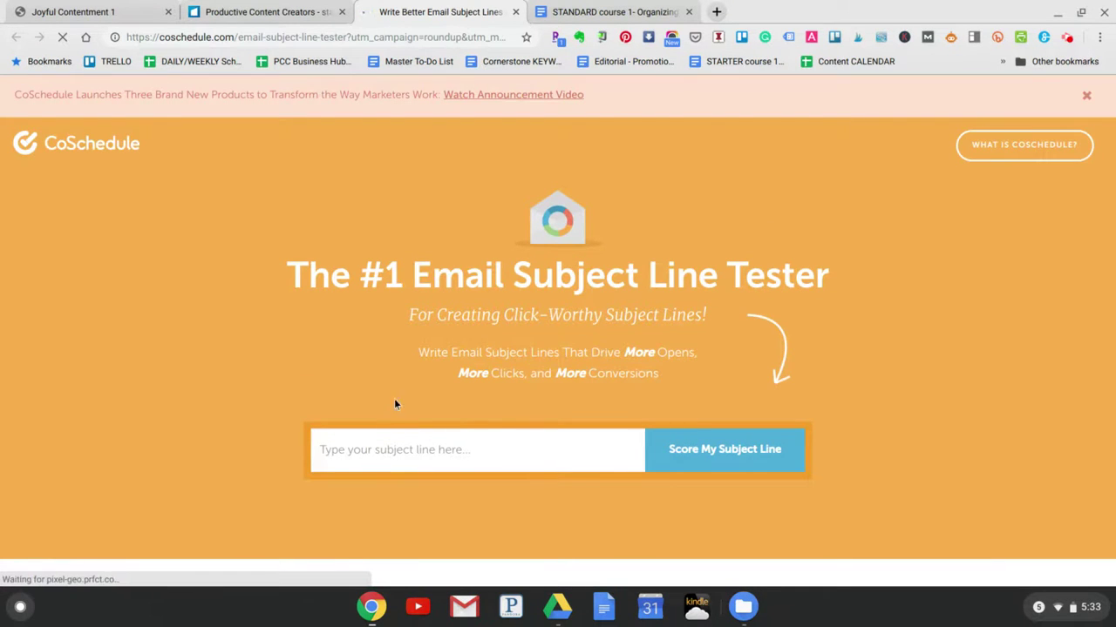
click(514, 12)
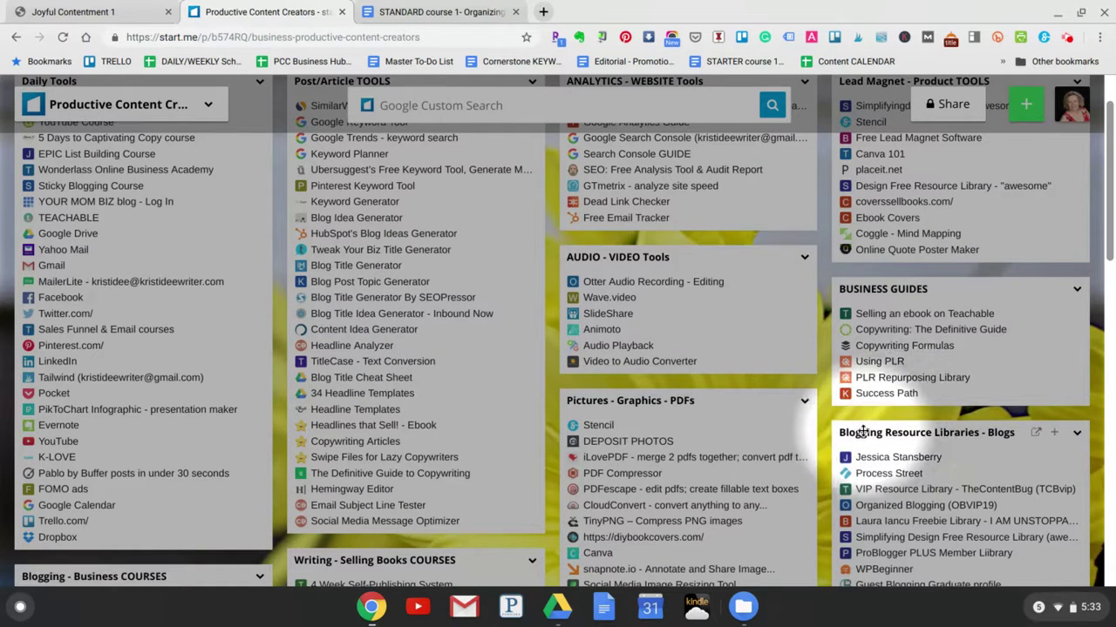
Step: Open the first link under Blogging Resource Libraries - Blogs, look through its Free Resources Library, and close it
click(931, 460)
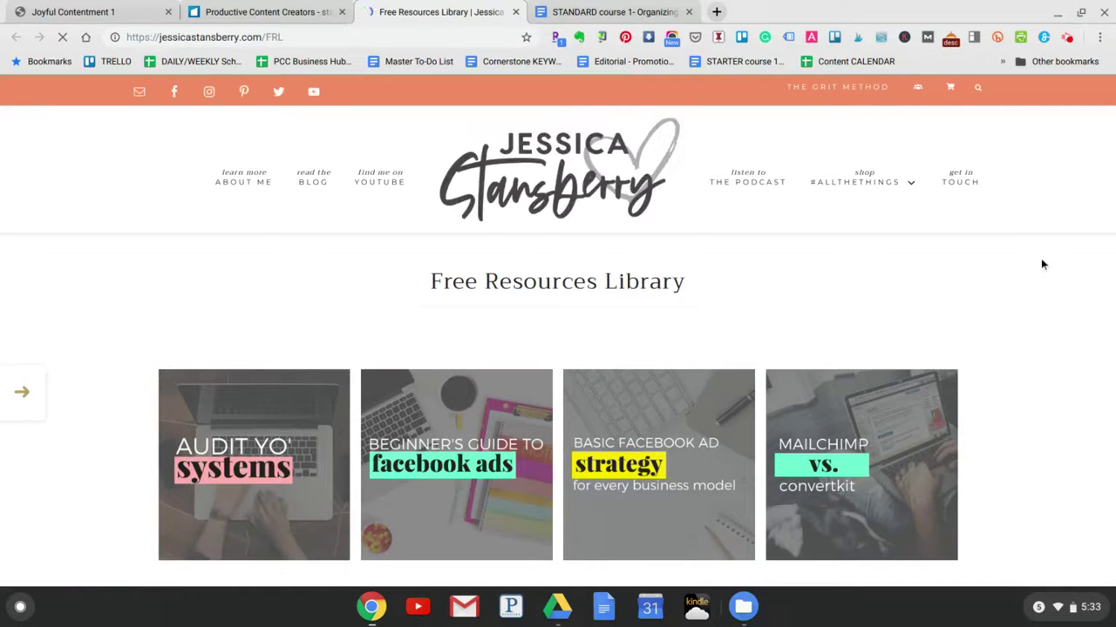
scroll(1041, 265, down, 5)
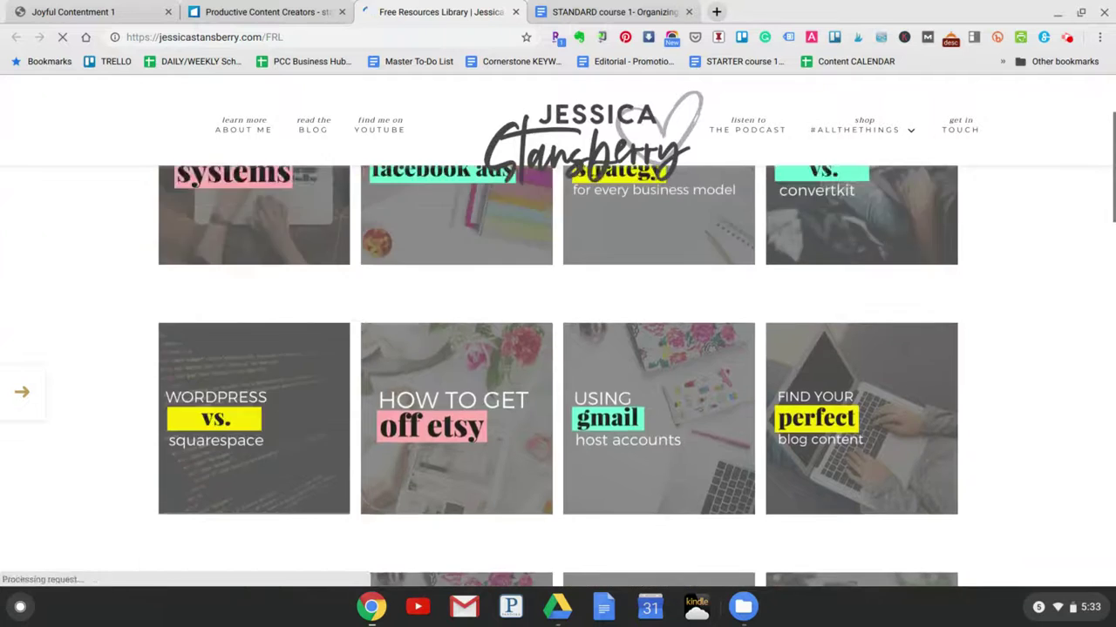
scroll(1040, 264, up, 2)
scroll(674, 163, up, 3)
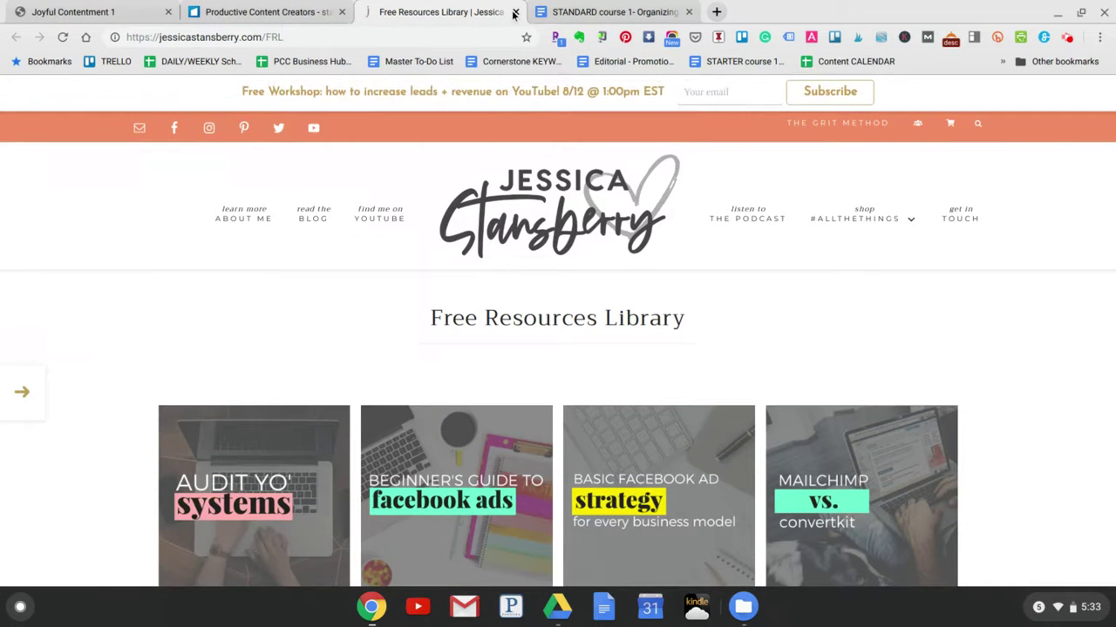
click(514, 12)
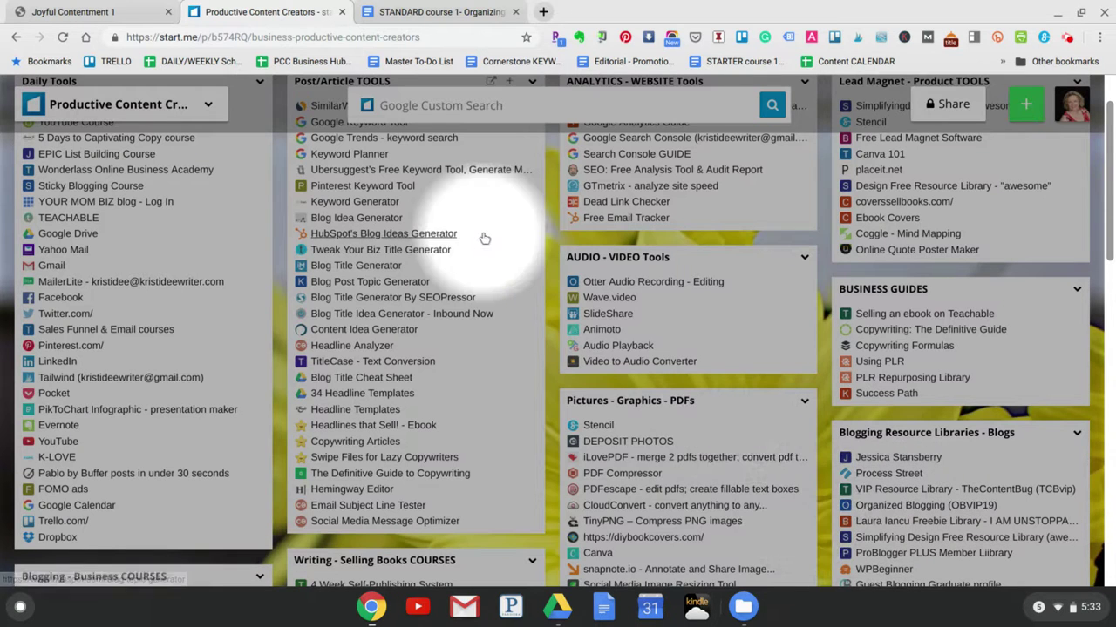
Step: Open the Google Analytics Guide from the ANALYTICS - WEBSITE Tools widget and look through the article
scroll(366, 272, up, 1)
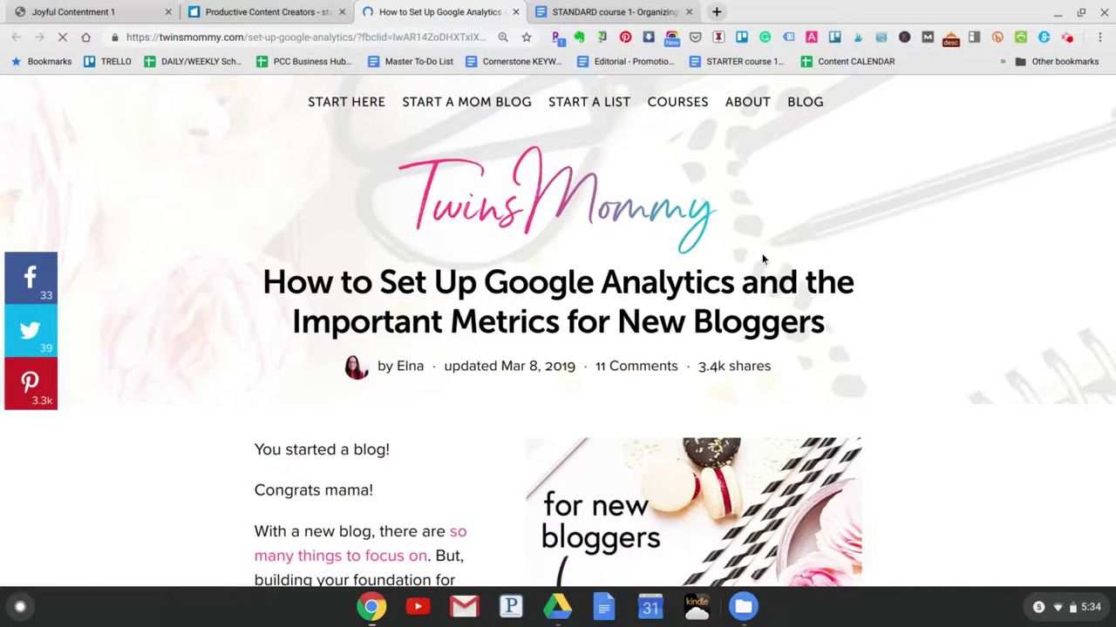
scroll(763, 257, down, 5)
scroll(557, 331, down, 3)
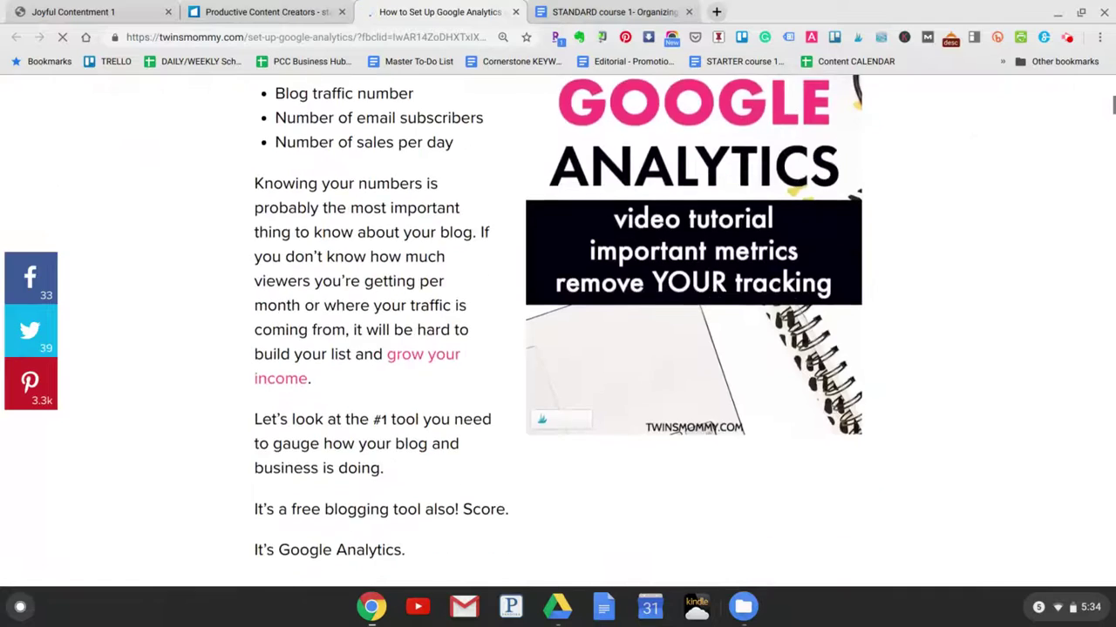
Step: Read through the Google Analytics setup article's tutorial video, metrics, traffic source and popular posts sections, and close its tab
scroll(558, 331, up, 7)
scroll(558, 331, down, 8)
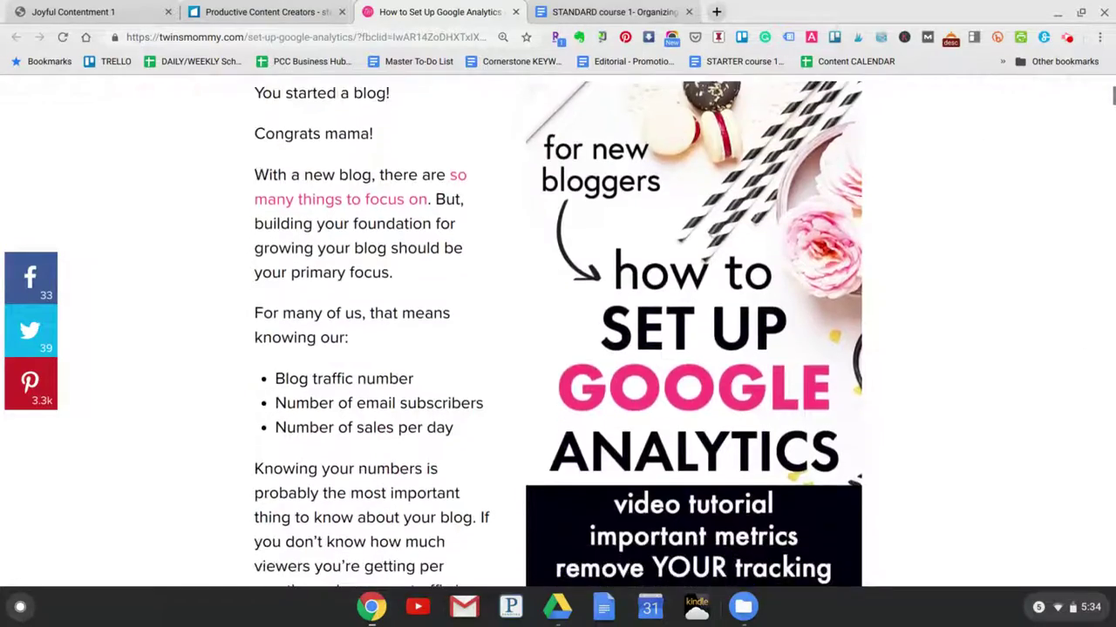
scroll(558, 331, down, 13)
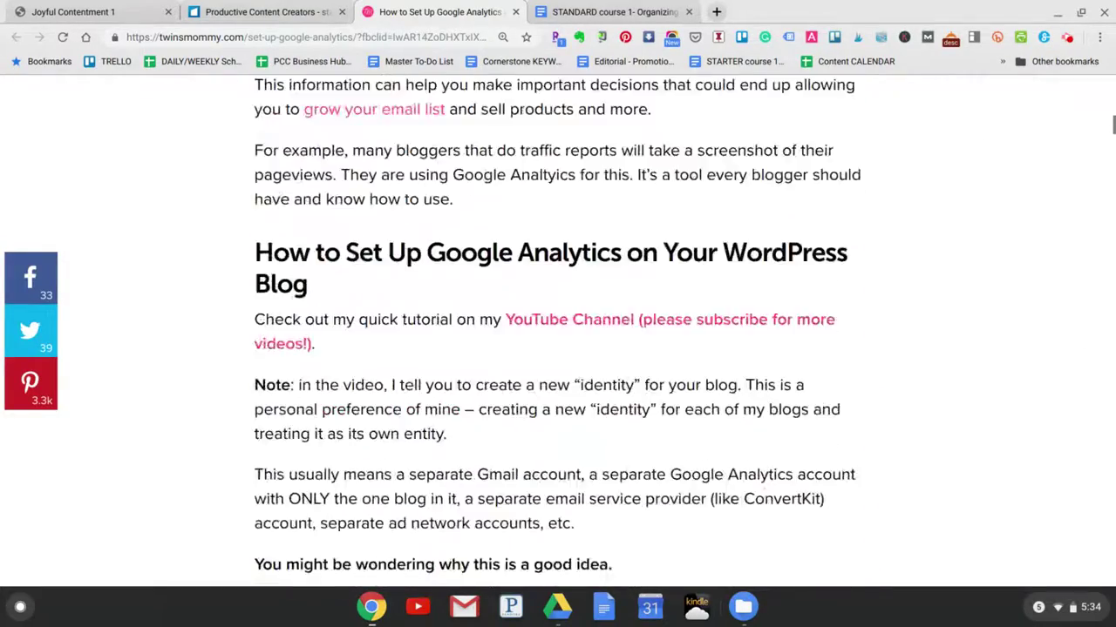
scroll(558, 331, down, 10)
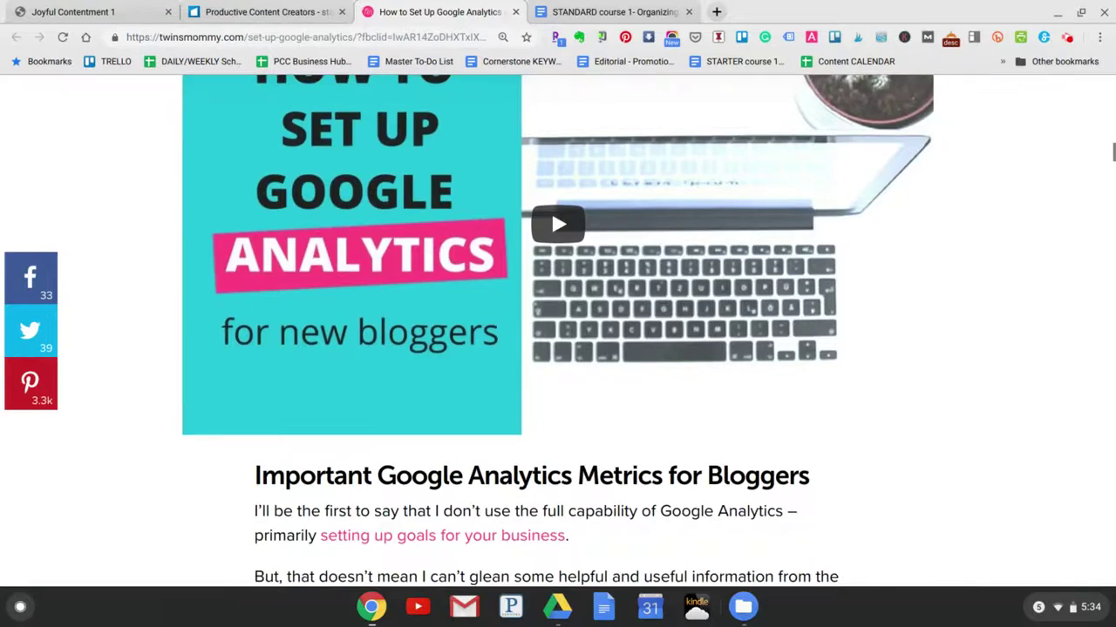
scroll(558, 331, down, 12)
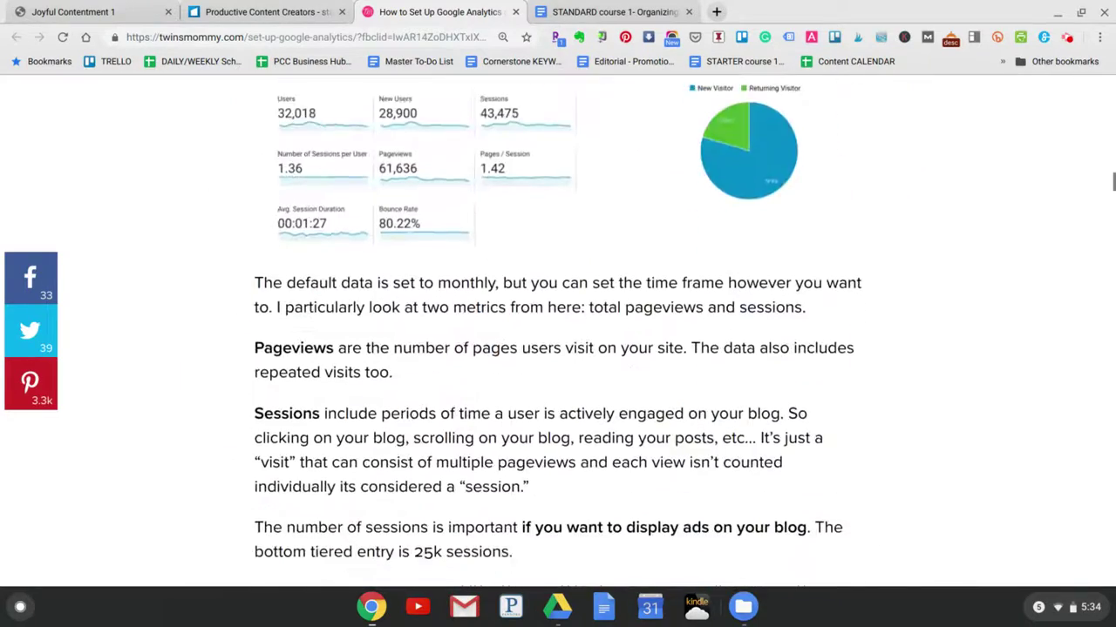
scroll(558, 331, down, 5)
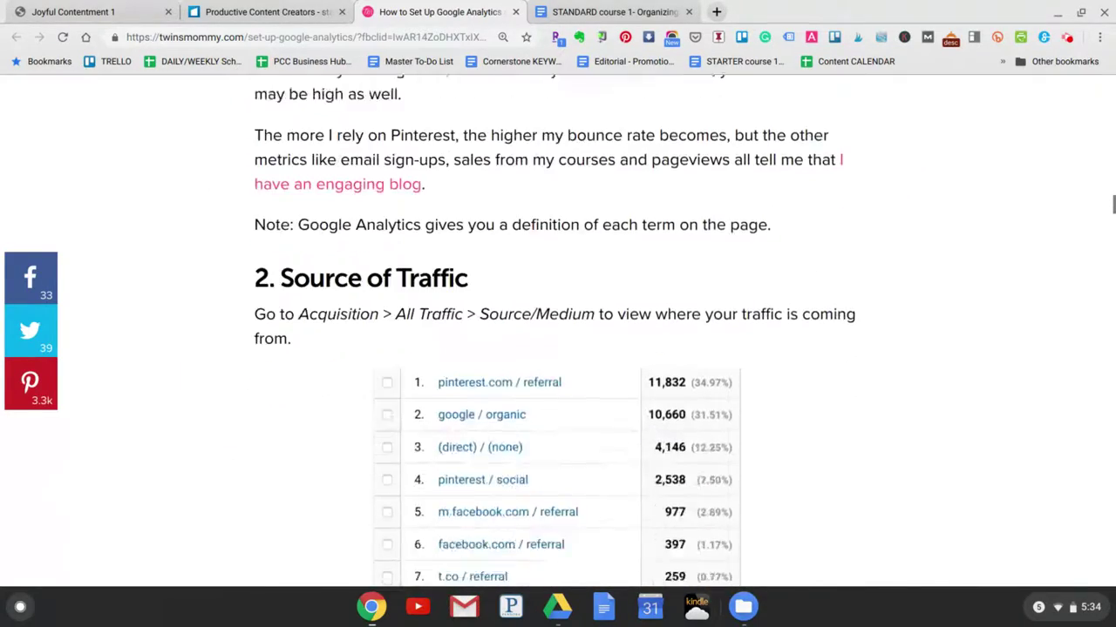
scroll(557, 331, down, 6)
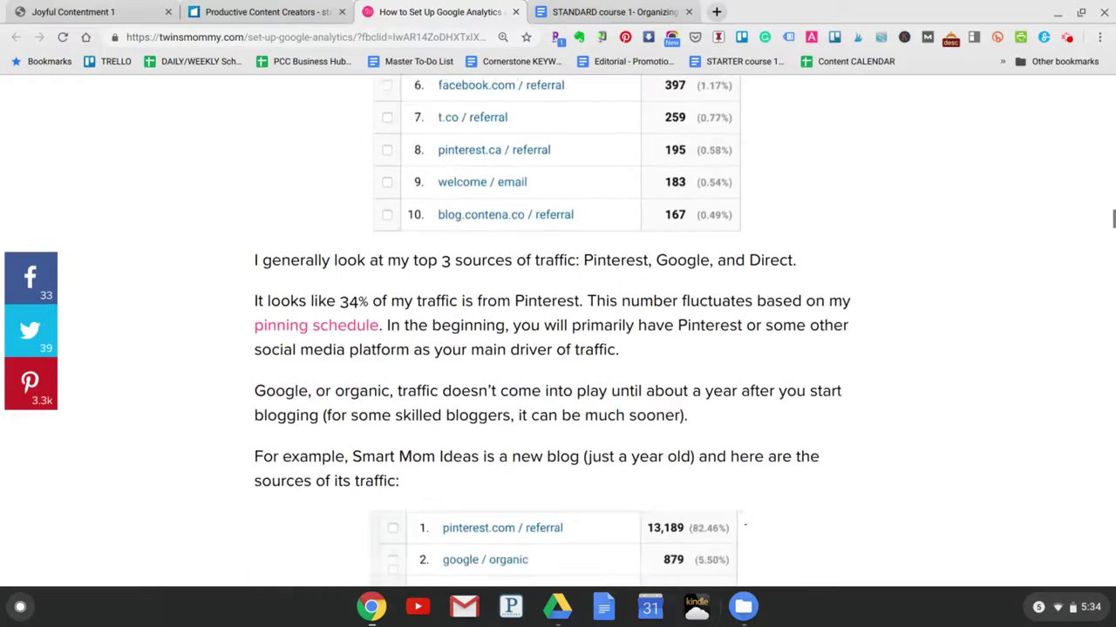
scroll(759, 240, down, 5)
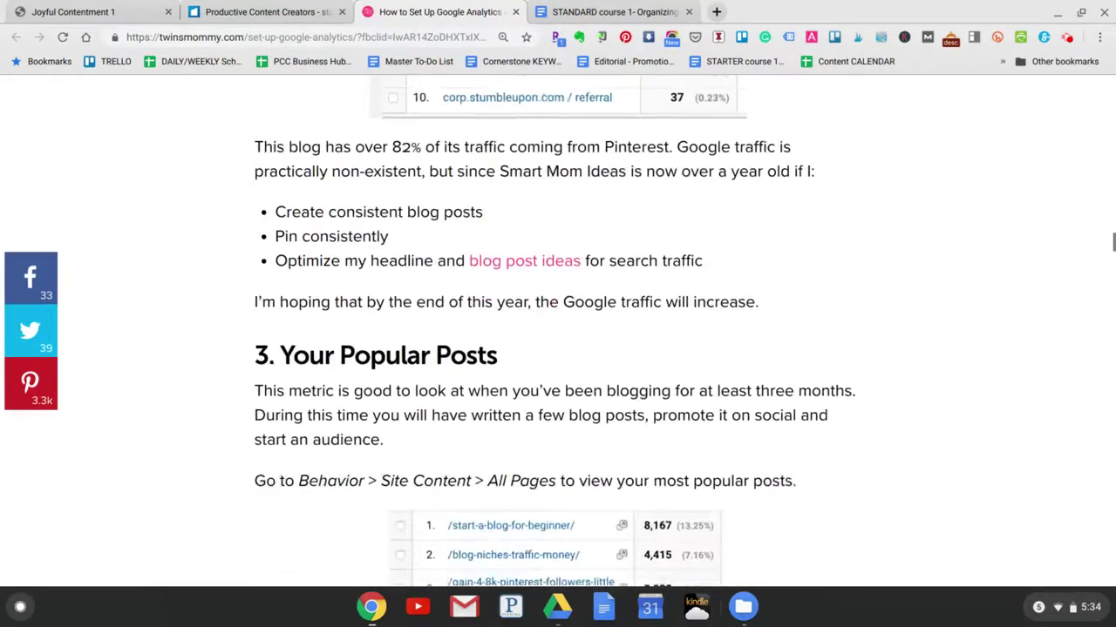
scroll(760, 240, up, 15)
scroll(759, 240, up, 8)
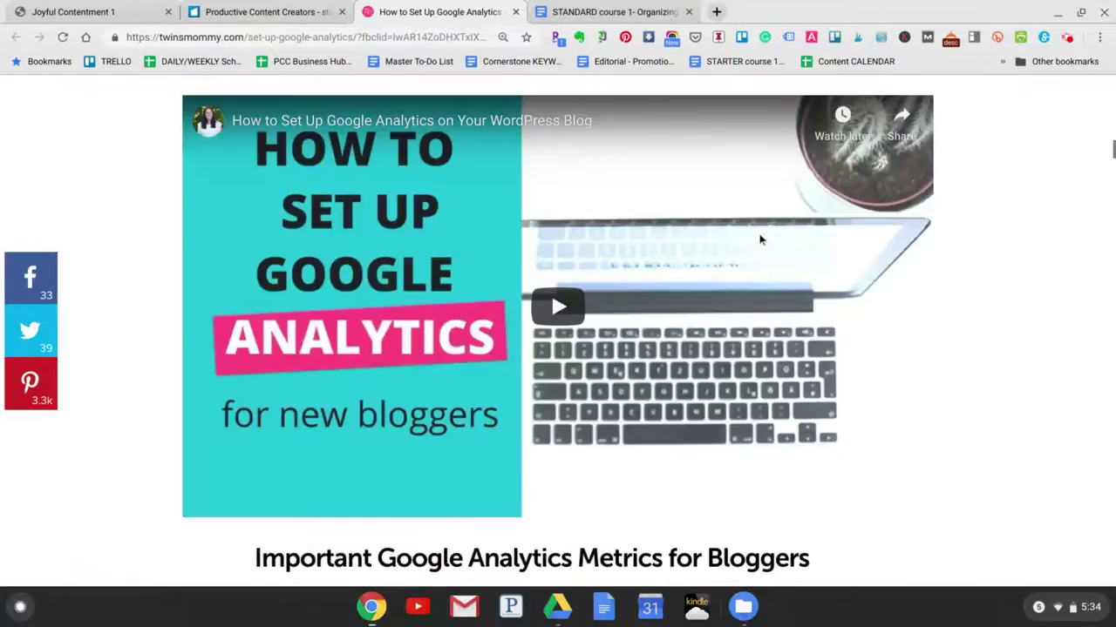
scroll(760, 240, up, 8)
click(516, 12)
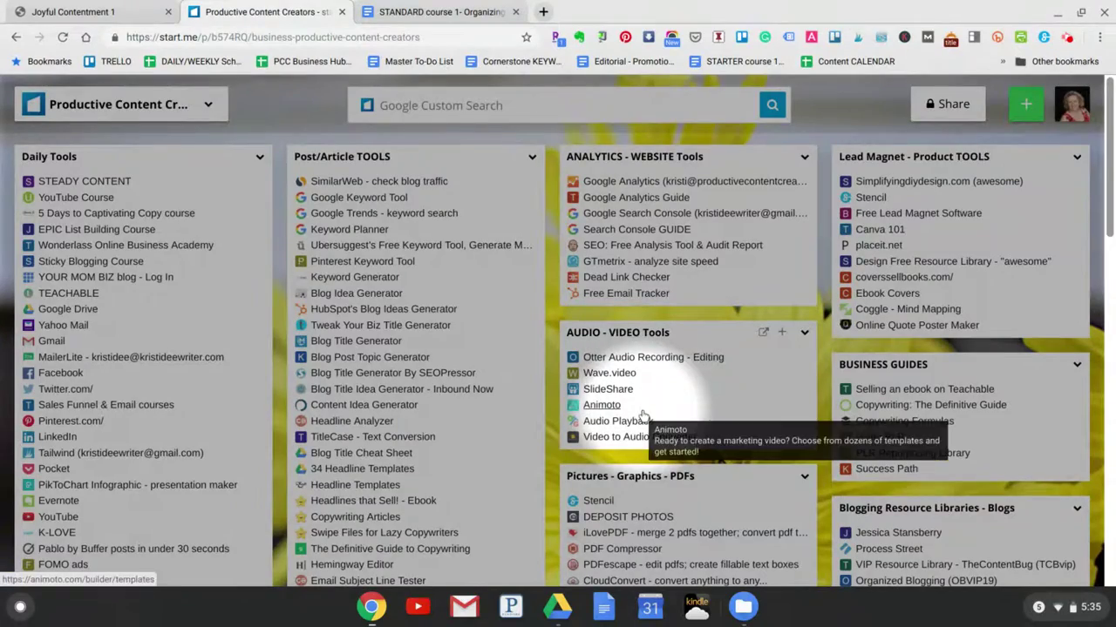
Step: Look over the Productive Content Creators page's image resources, course lists, Freelance Writing and Weight Loss widgets
scroll(642, 416, down, 4)
scroll(642, 409, down, 6)
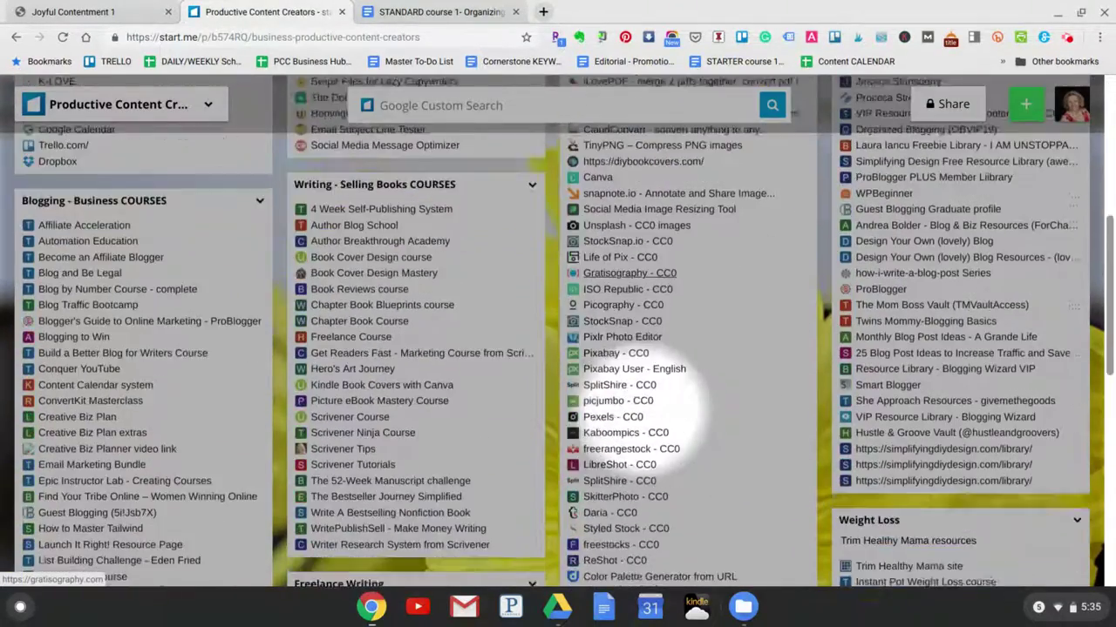
scroll(643, 410, down, 3)
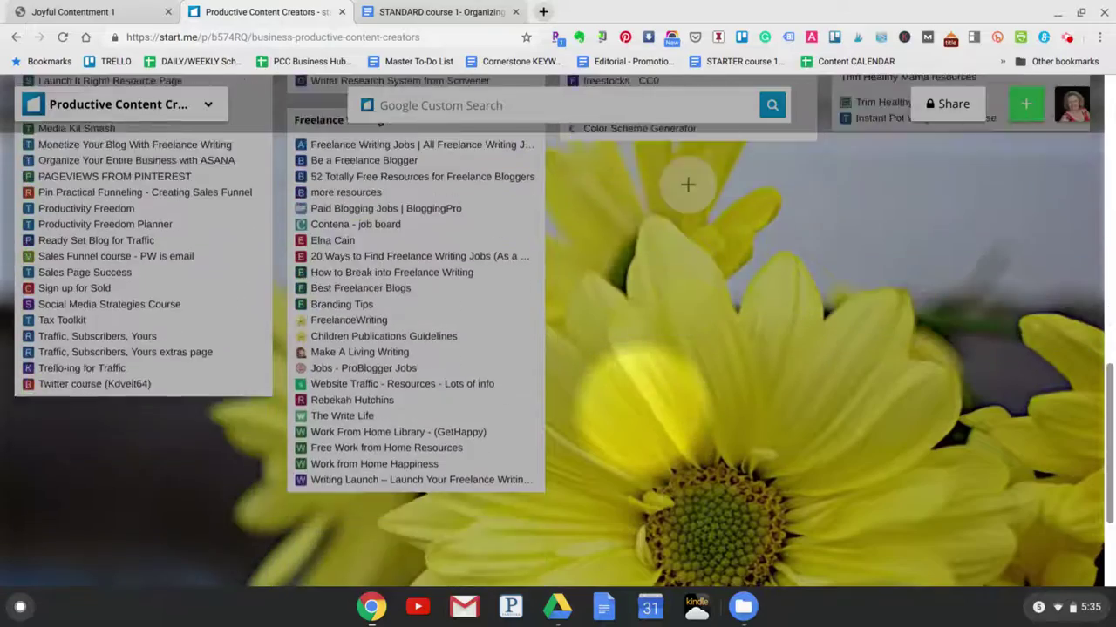
scroll(642, 410, up, 3)
scroll(687, 366, up, 4)
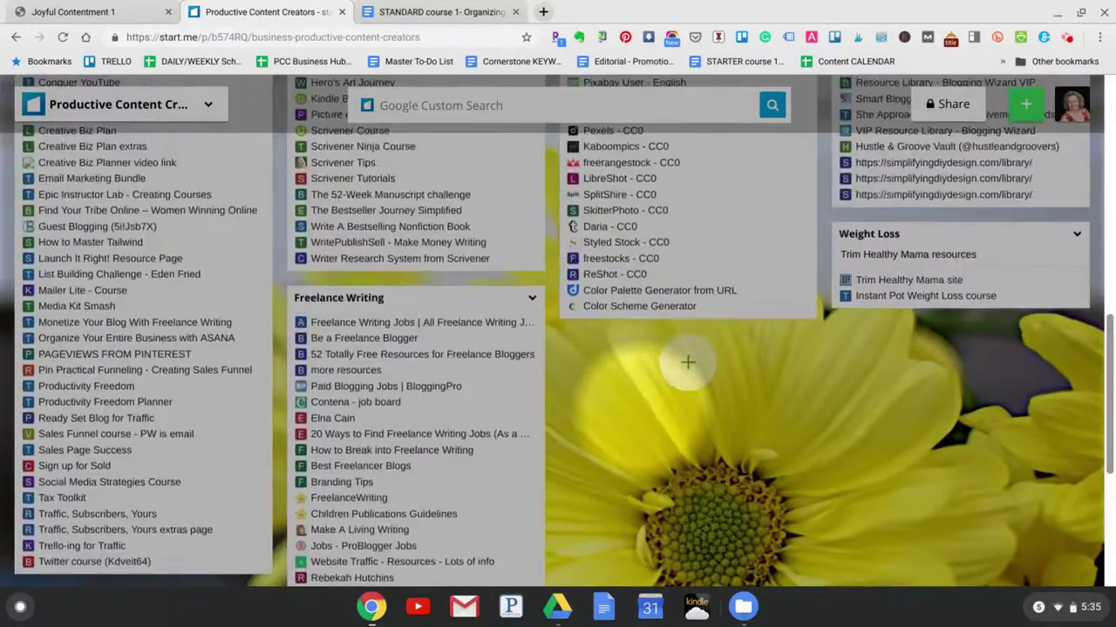
scroll(649, 377, up, 2)
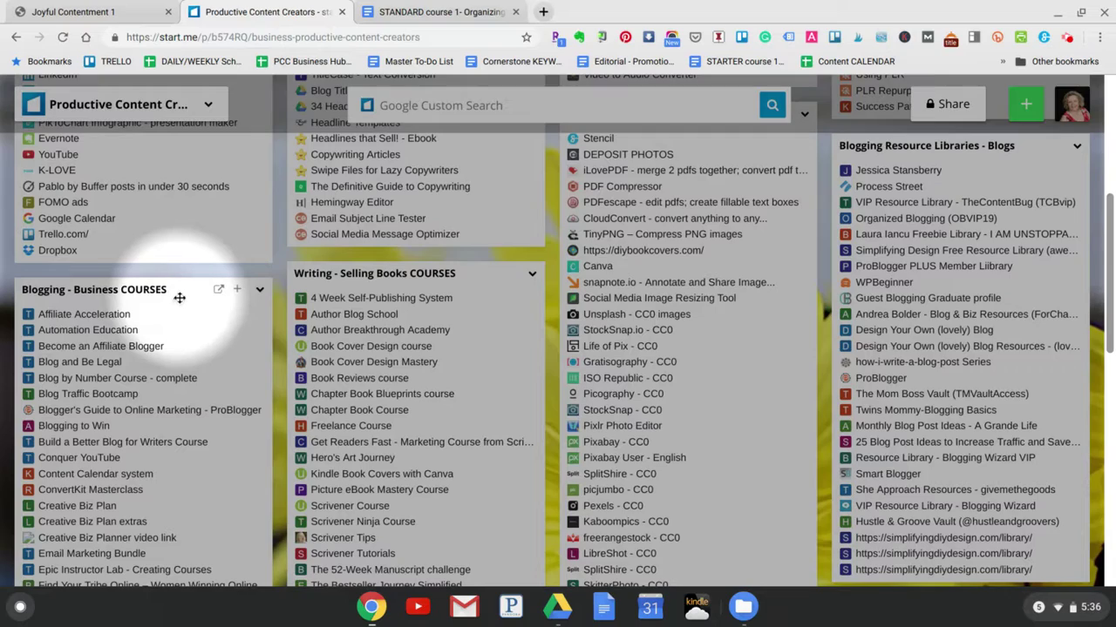
Step: Review the full list of course links in the Blogging - Business COURSES widget and return to the Daily Tools widget
scroll(179, 298, down, 3)
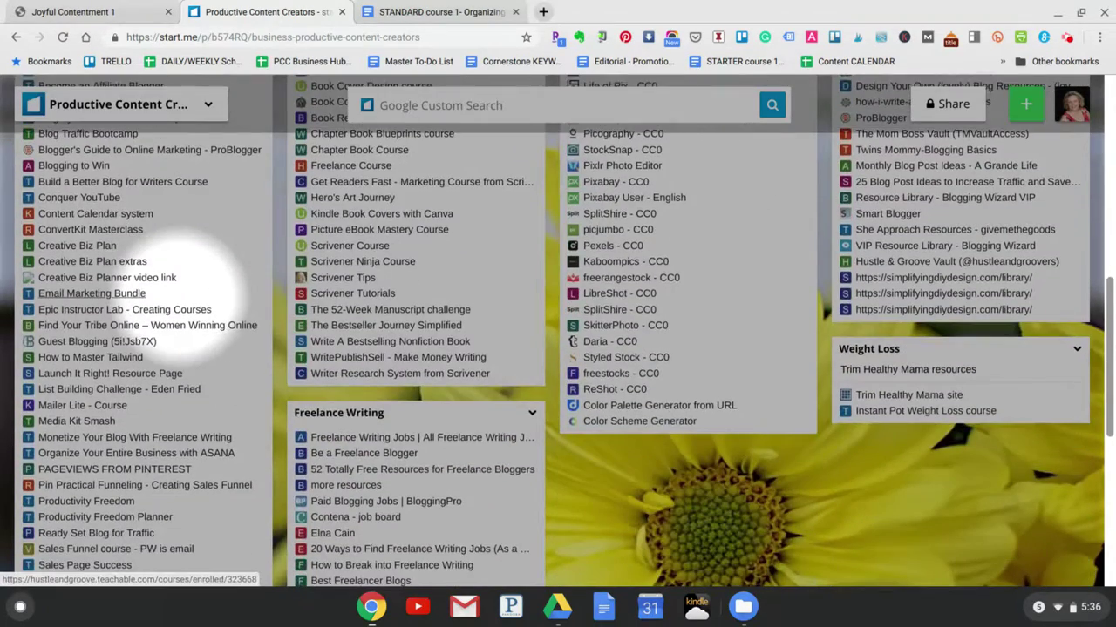
scroll(183, 287, down, 3)
scroll(183, 288, down, 1)
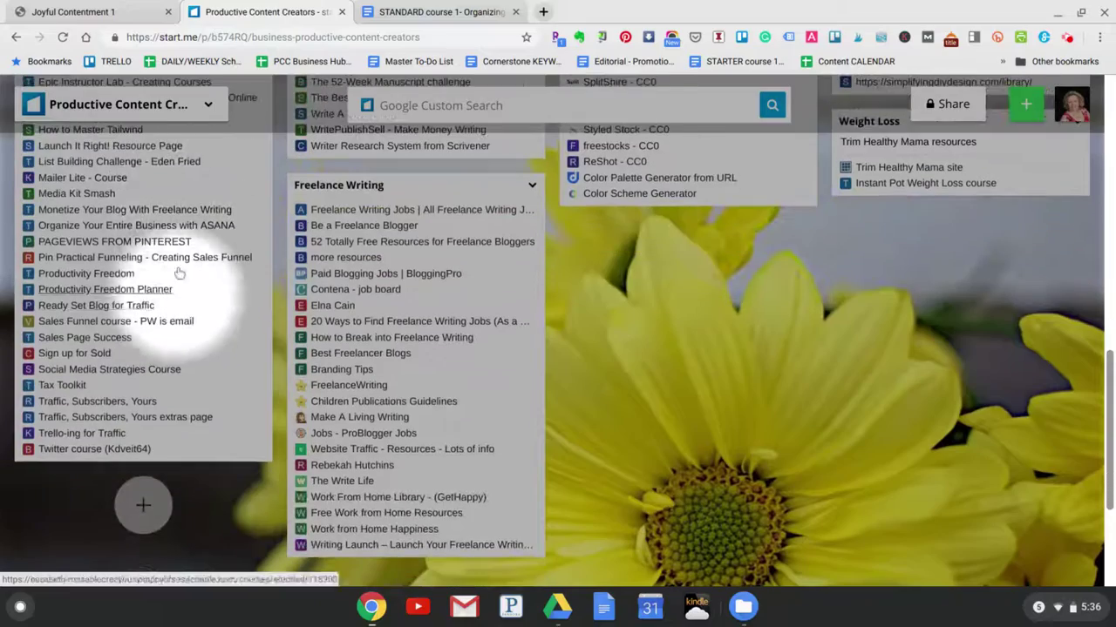
scroll(122, 240, up, 5)
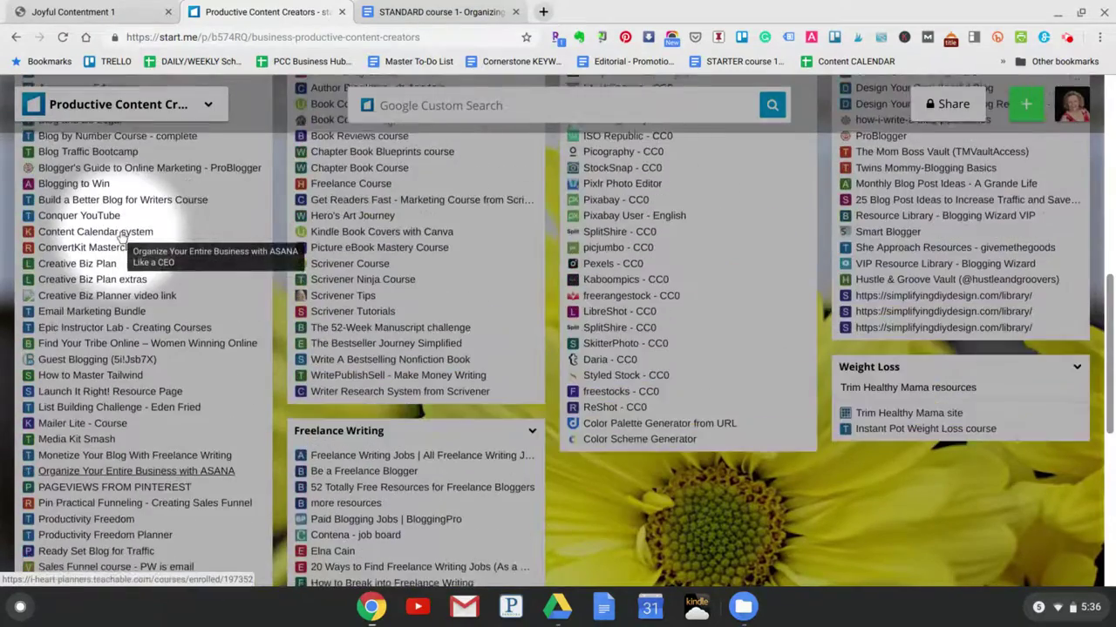
scroll(122, 237, up, 1)
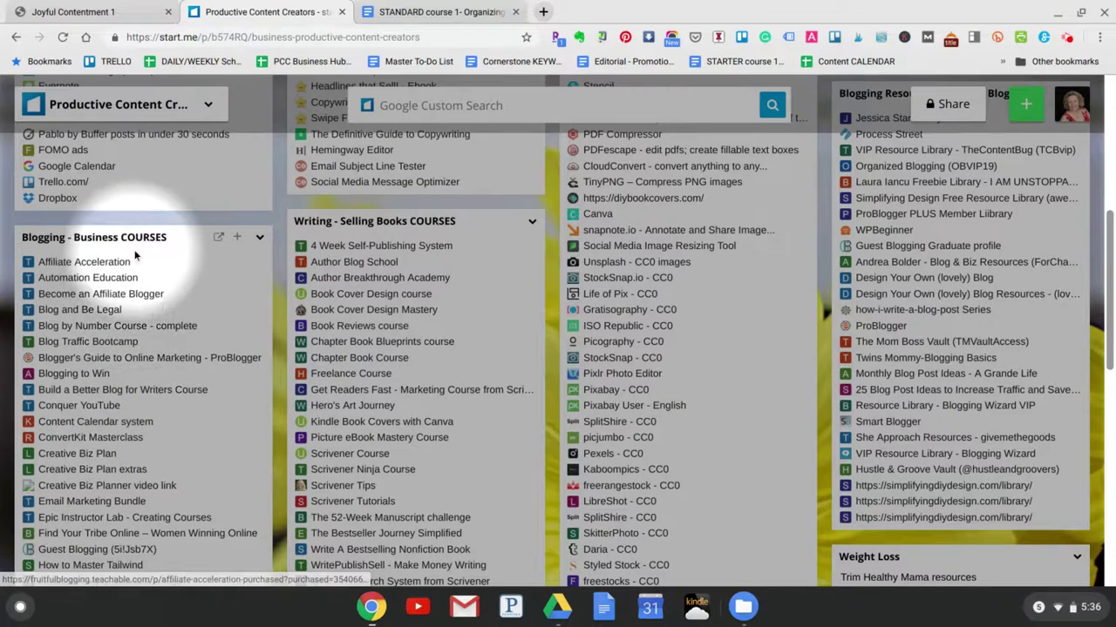
scroll(135, 255, up, 5)
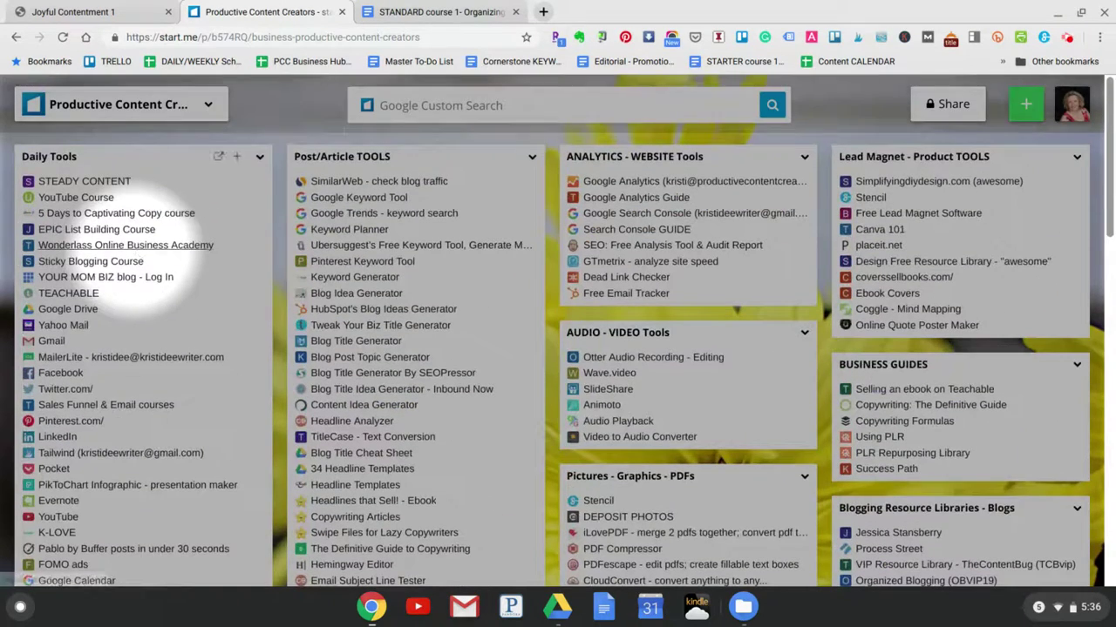